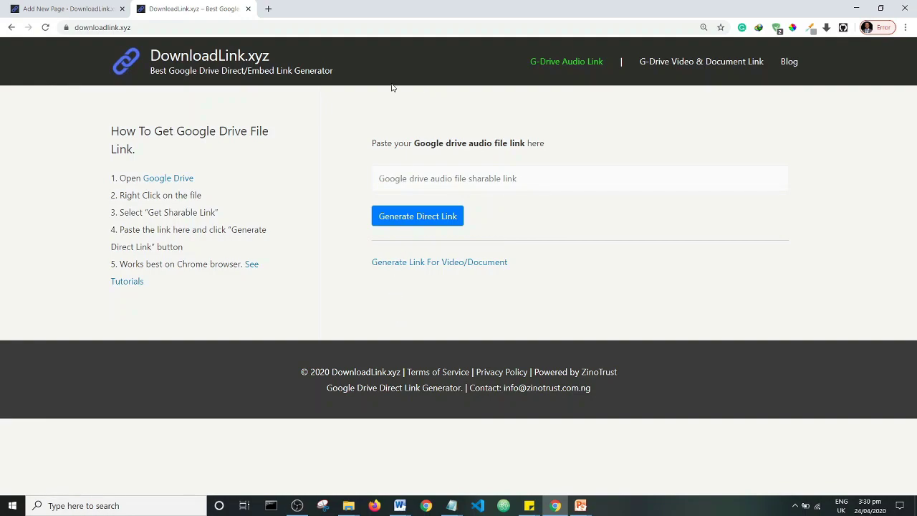
Open a new blank browser tab beside the DownloadLink.xyz generator page.
{"action": "left_click", "coordinate": [268, 9]}
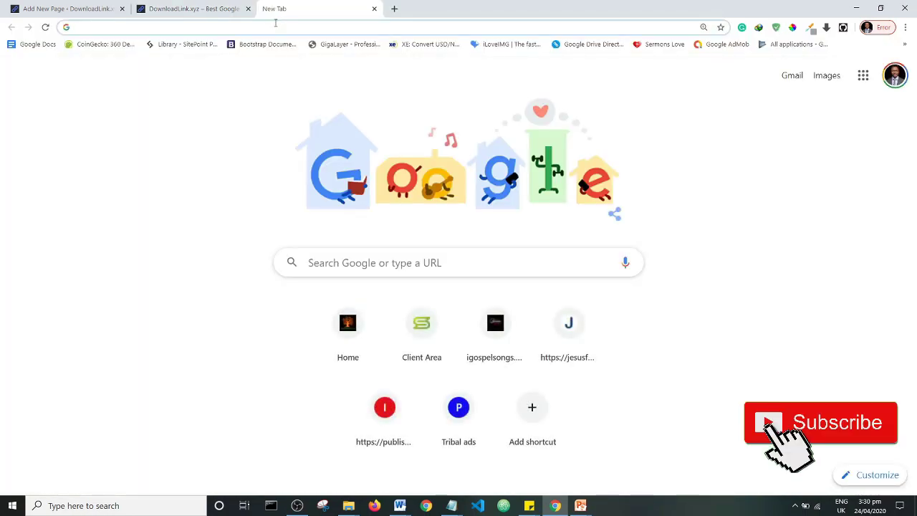
Go to Google Drive and open the Music folder.
{"action": "type", "text": "drive"}
{"action": "key", "text": "Return"}
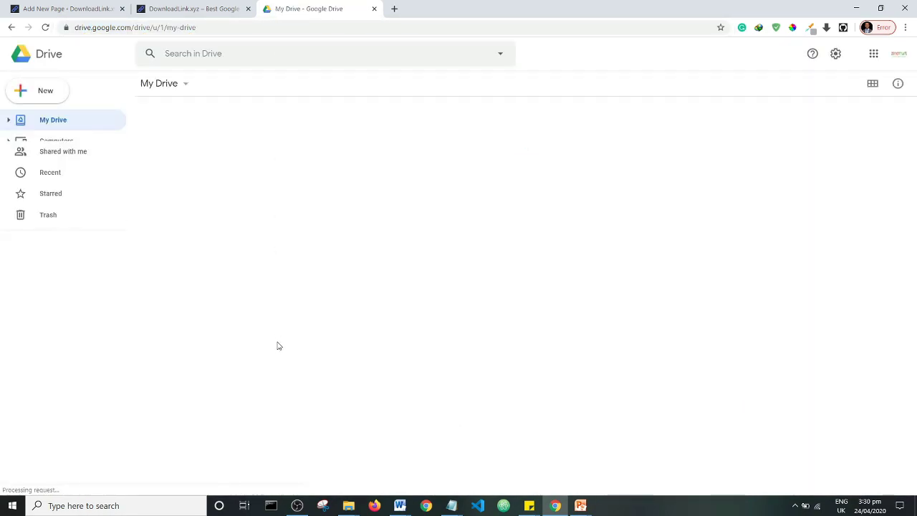
{"action": "left_click", "coordinate": [172, 349]}
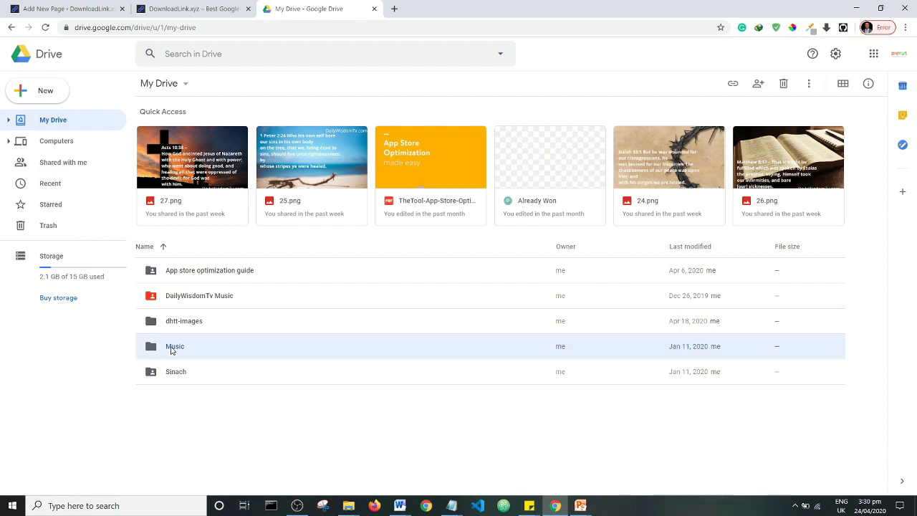
{"action": "double_click", "coordinate": [172, 349]}
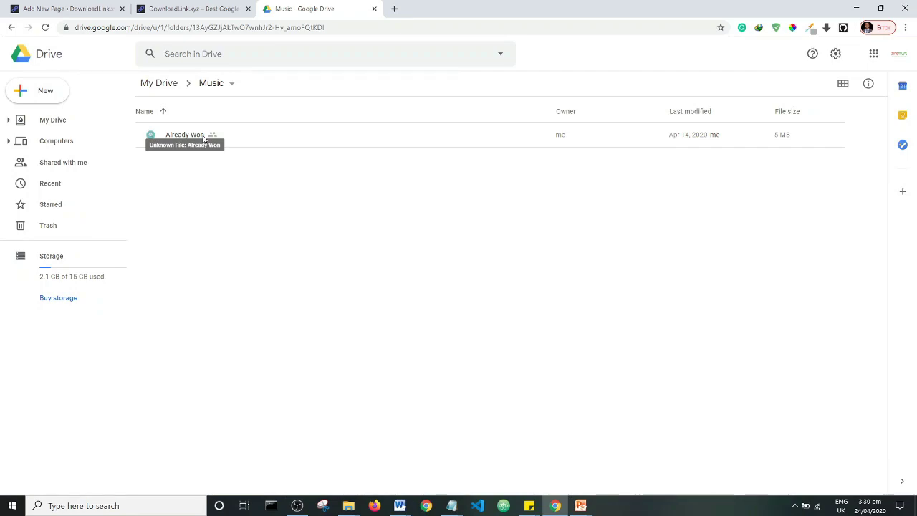
Turn on link sharing for Already Won so anyone with the link can view it.
{"action": "left_click", "coordinate": [204, 137]}
{"action": "right_click", "coordinate": [204, 137]}
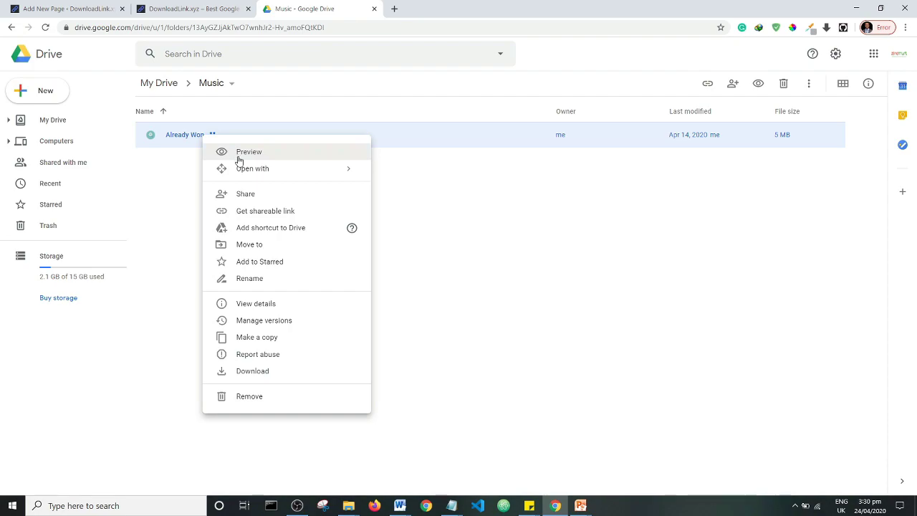
{"action": "left_click", "coordinate": [272, 212]}
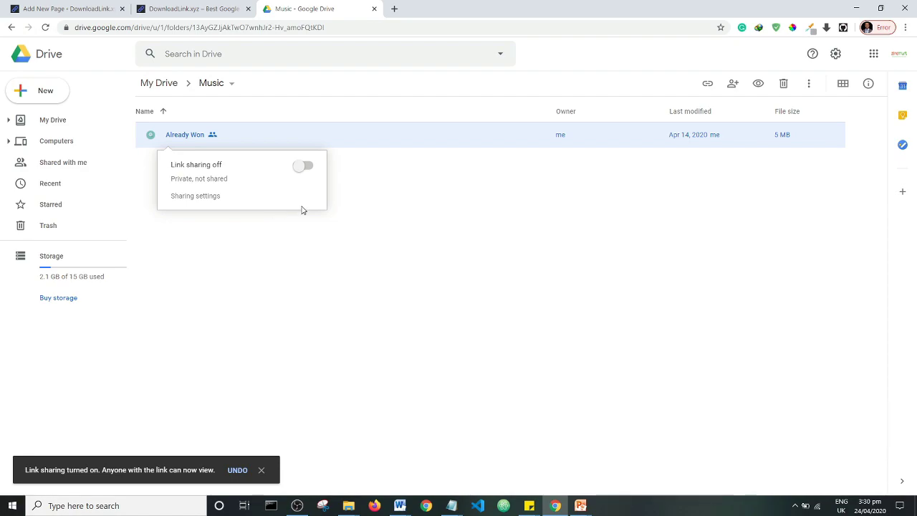
{"action": "left_click", "coordinate": [303, 166]}
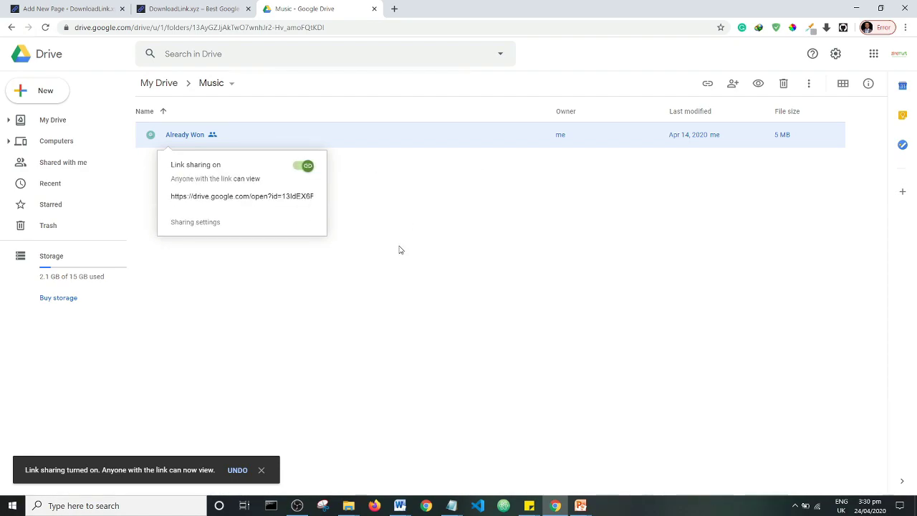
Verify the Already Won share link opens in a private window, then close that window.
{"action": "key", "text": "ctrl+shift+n"}
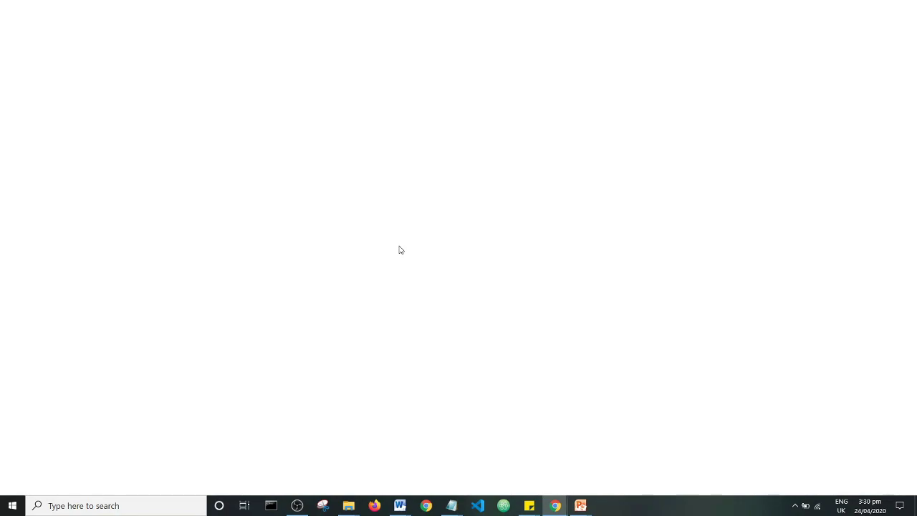
{"action": "key", "text": "ctrl+v"}
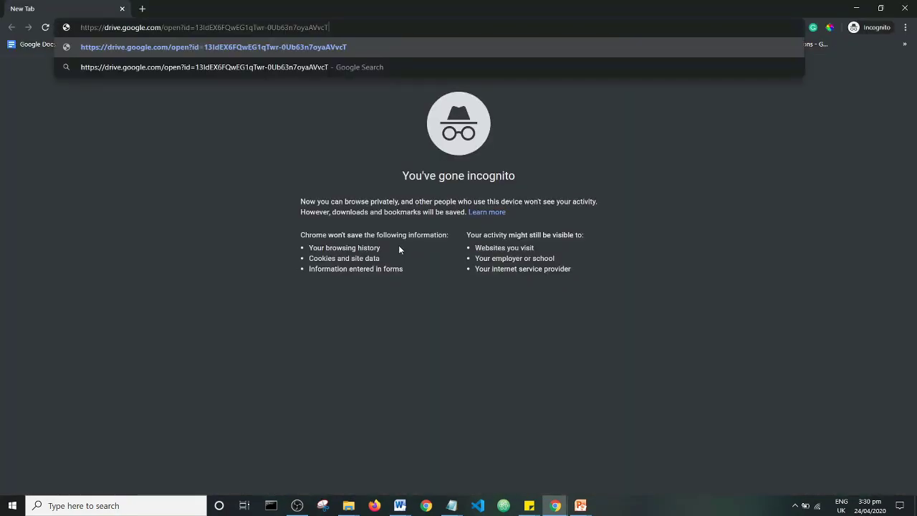
{"action": "key", "text": "Return"}
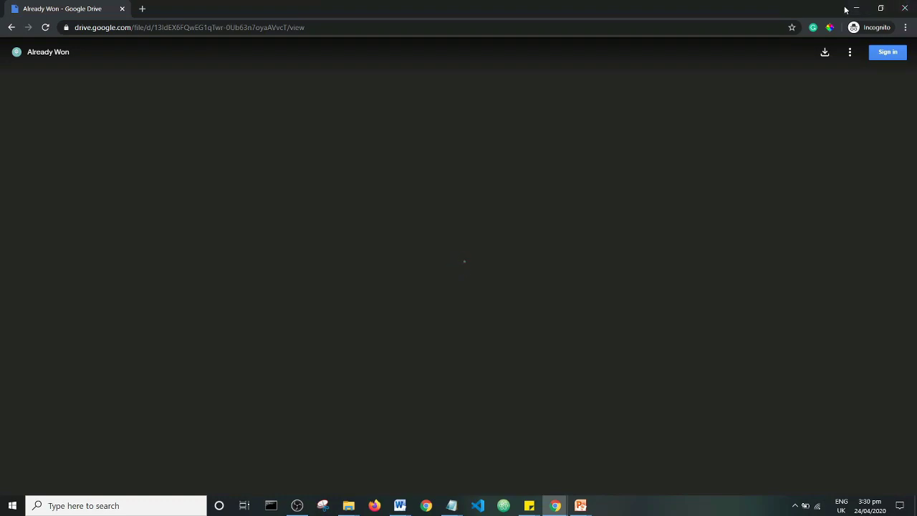
{"action": "left_click", "coordinate": [902, 8]}
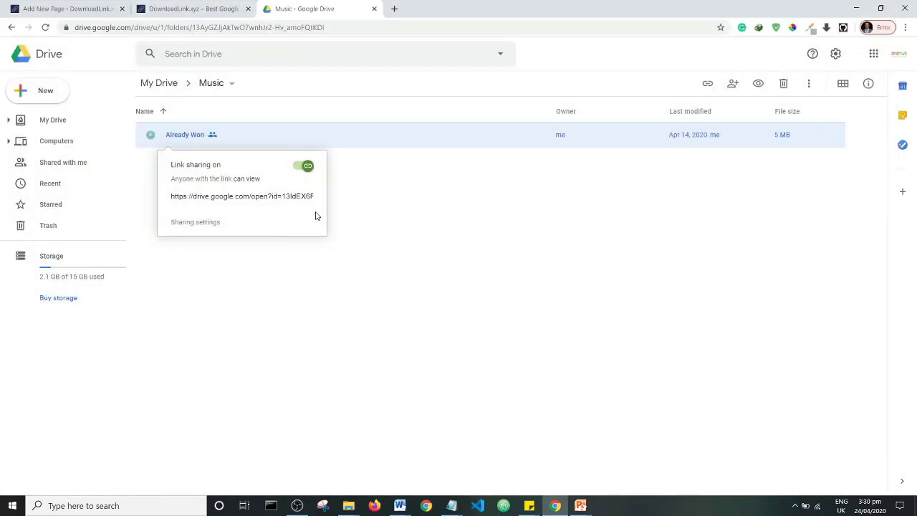
Copy the Already Won shareable link again and return to DownloadLink.xyz.
{"action": "right_click", "coordinate": [192, 137]}
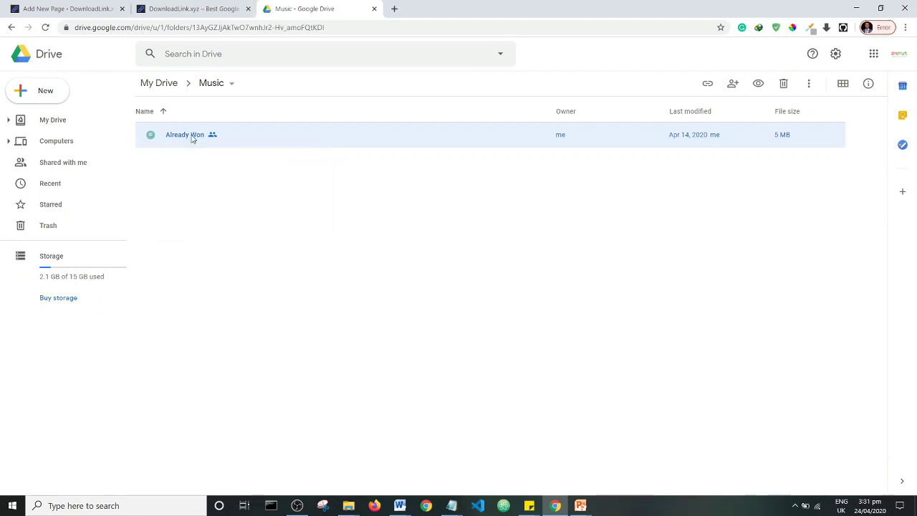
{"action": "left_click", "coordinate": [259, 211]}
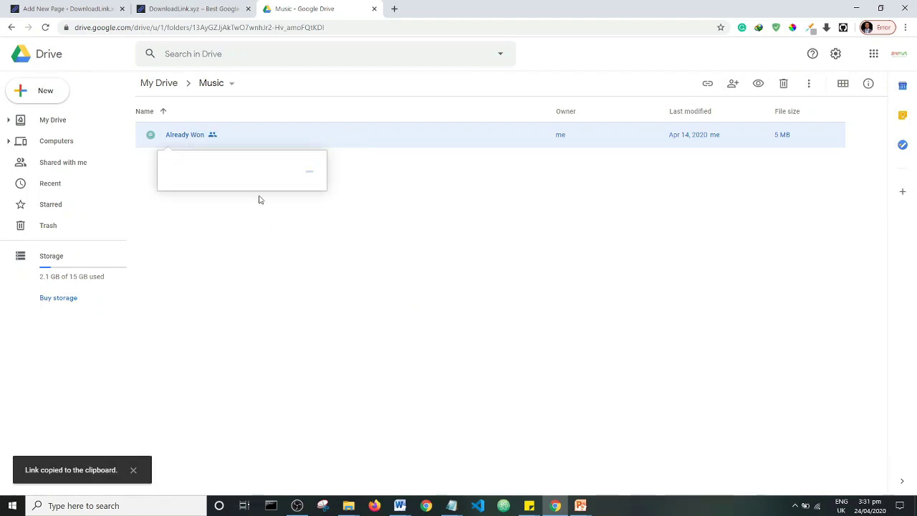
{"action": "left_click", "coordinate": [194, 9]}
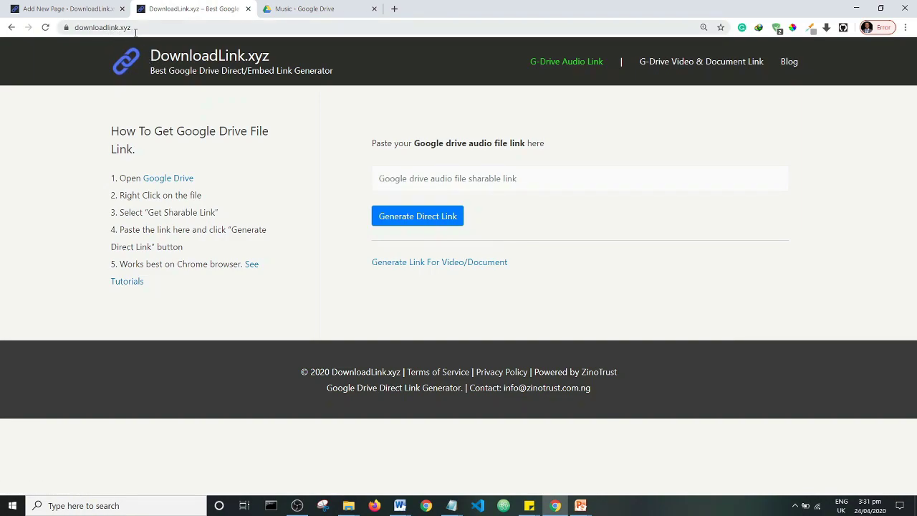
Paste the Already Won share URL, generate its direct download link, and copy it.
{"action": "left_click", "coordinate": [426, 179]}
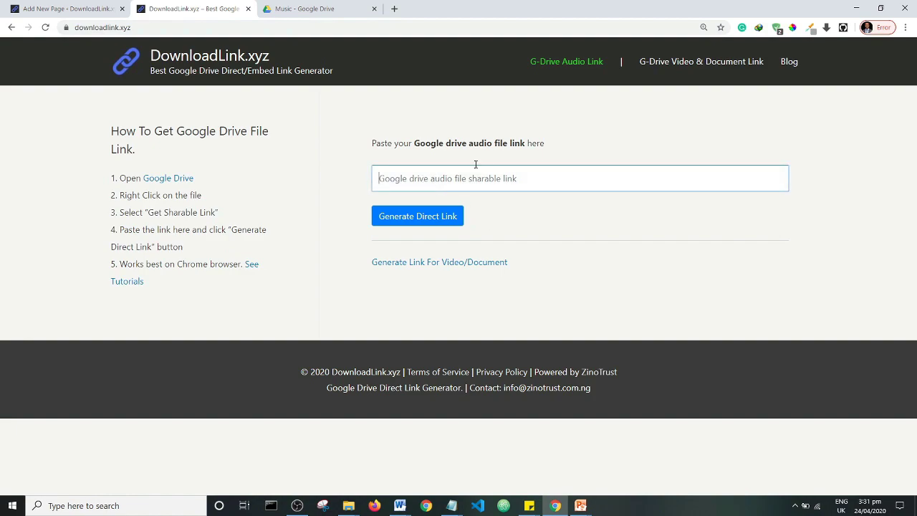
{"action": "right_click", "coordinate": [400, 179]}
{"action": "left_click", "coordinate": [432, 259]}
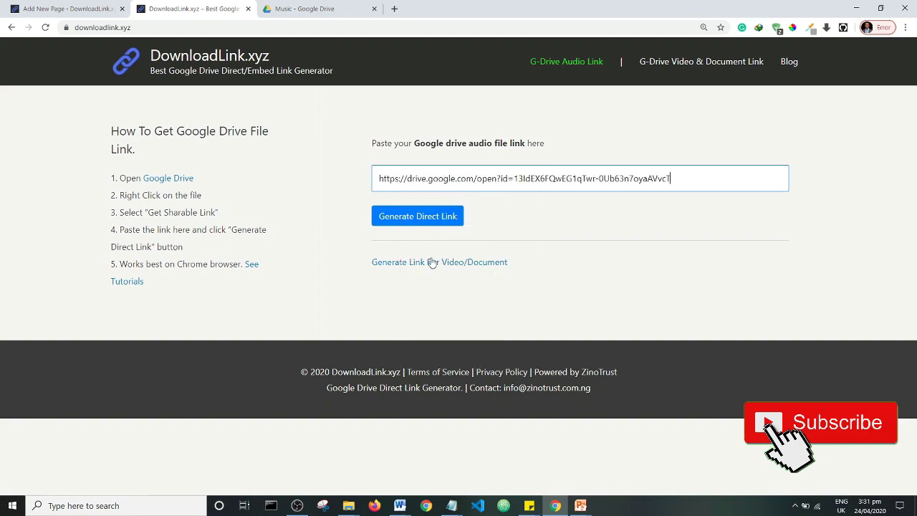
{"action": "left_click", "coordinate": [422, 224]}
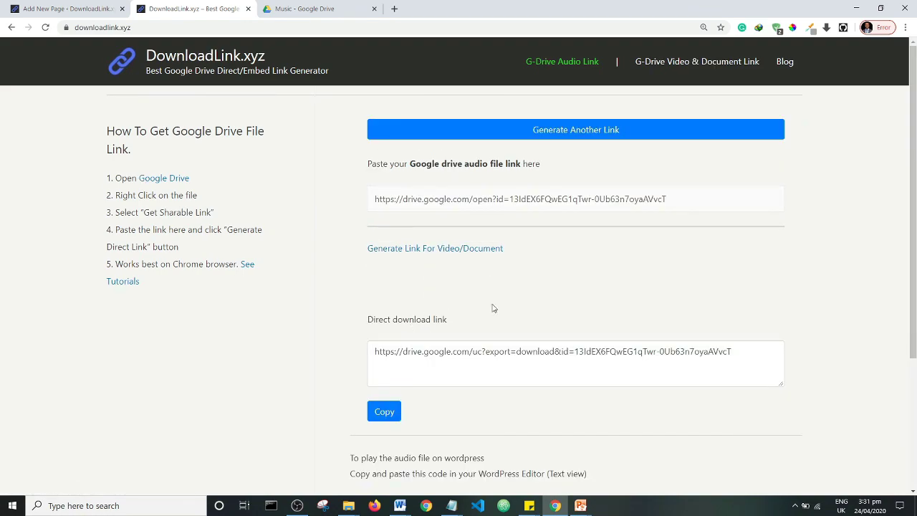
{"action": "scroll", "coordinate": [491, 307], "scroll_direction": "down", "scroll_amount": 1}
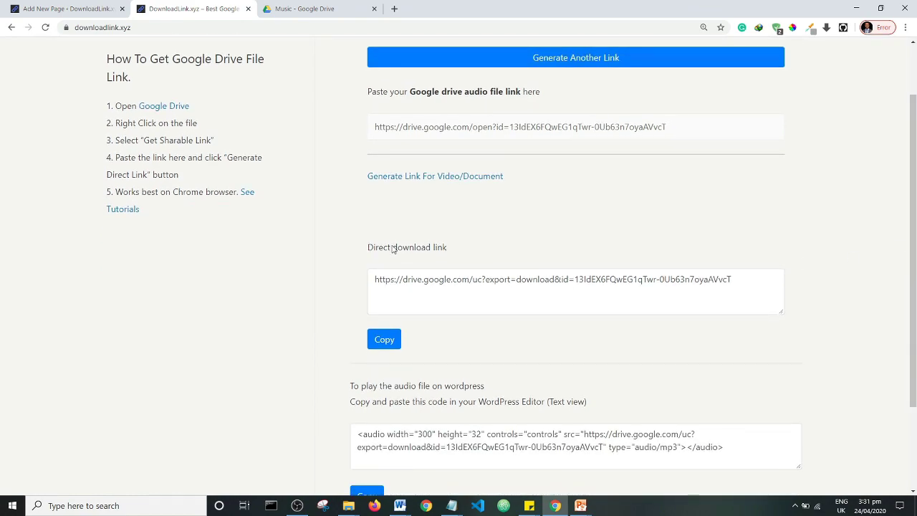
{"action": "left_click", "coordinate": [385, 342]}
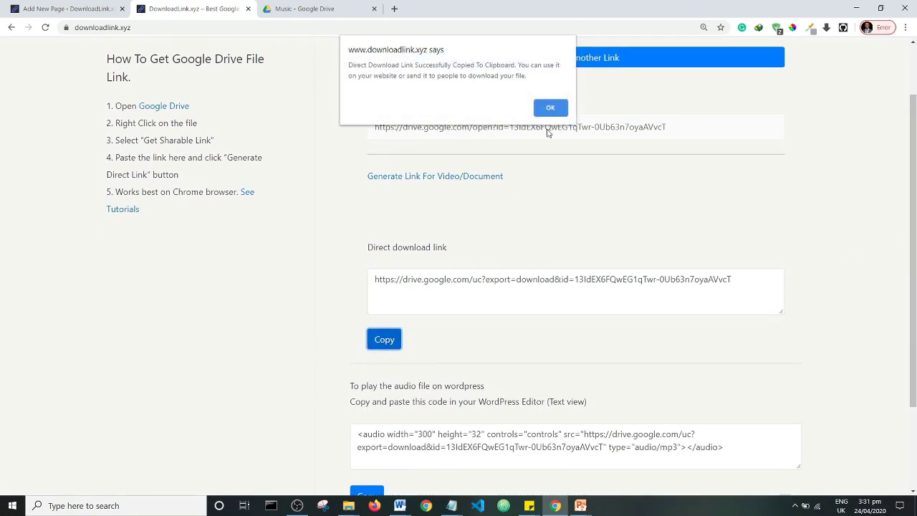
{"action": "left_click", "coordinate": [551, 105]}
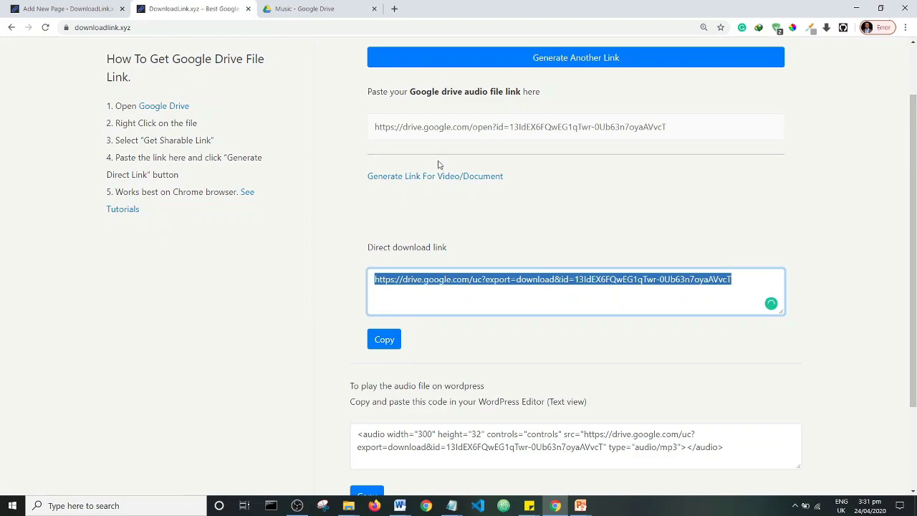
Load the direct download link in a private window to download Already Won.
{"action": "key", "text": "ctrl+shift+n"}
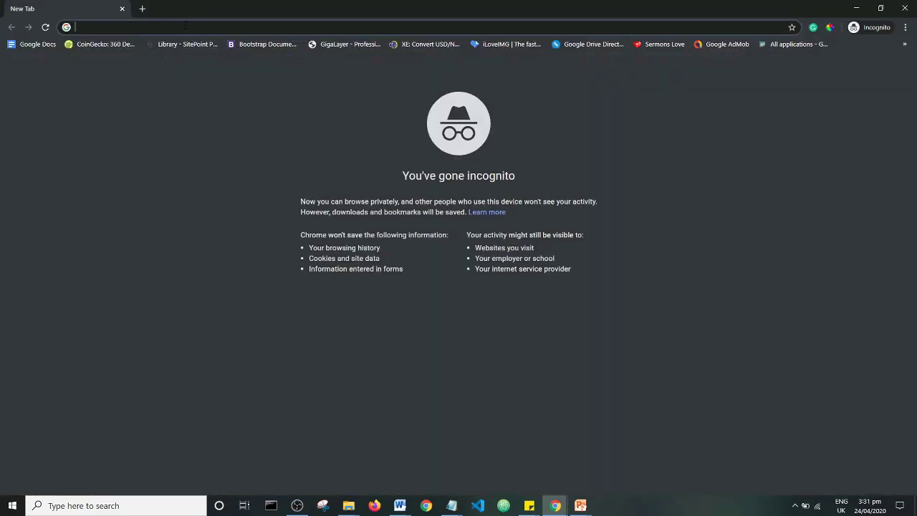
{"action": "key", "text": "ctrl+v"}
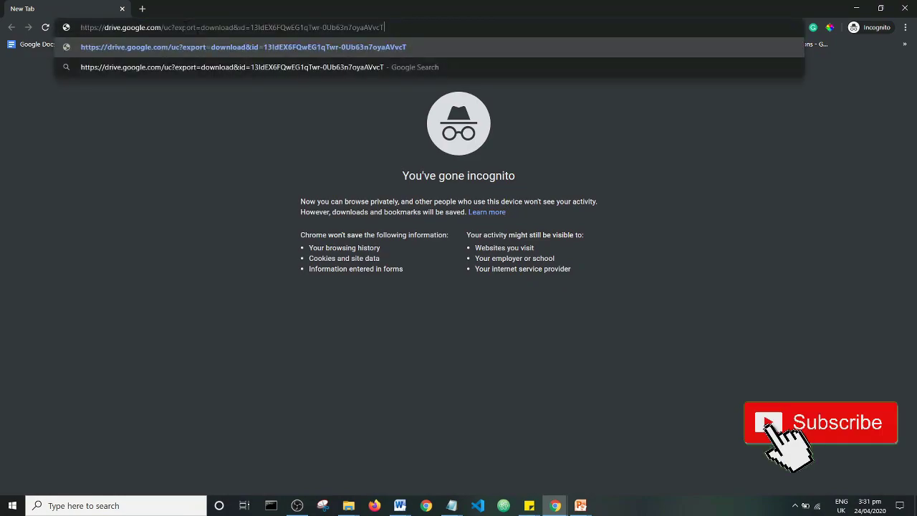
{"action": "key", "text": "Return"}
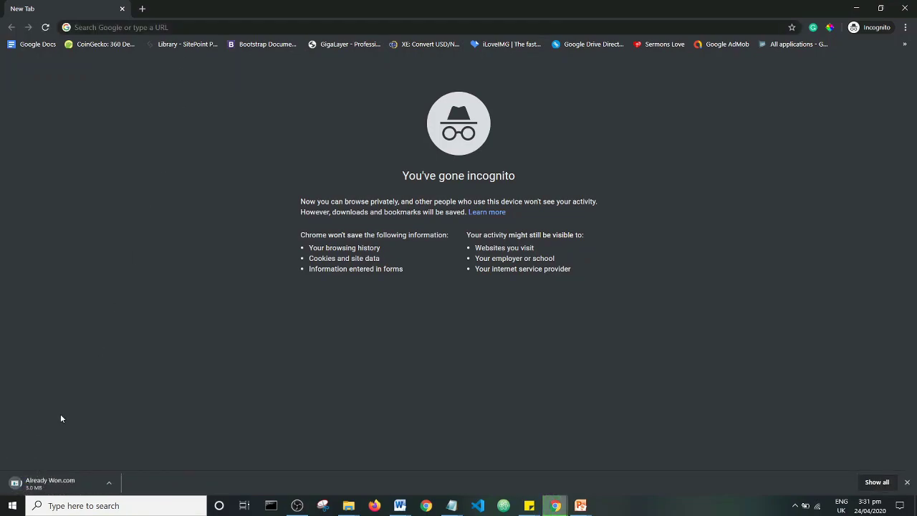
{"action": "left_click", "coordinate": [109, 486]}
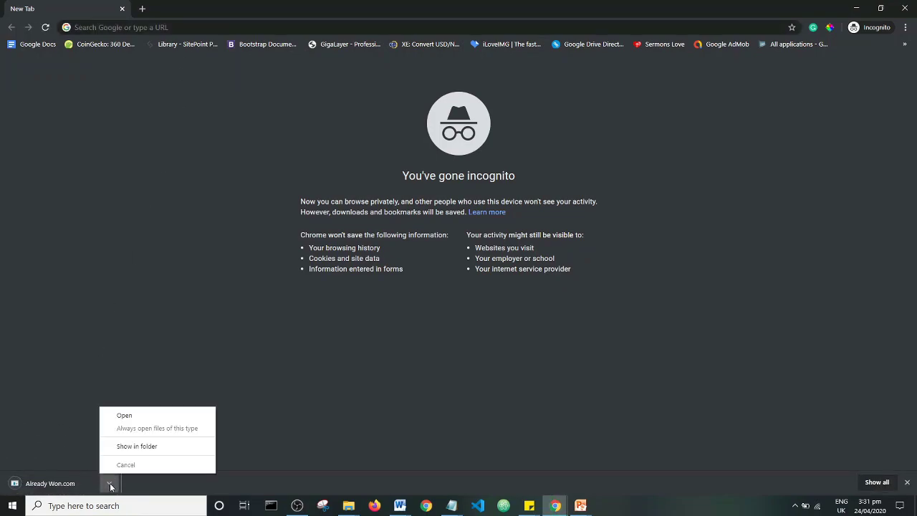
{"action": "left_click", "coordinate": [237, 299]}
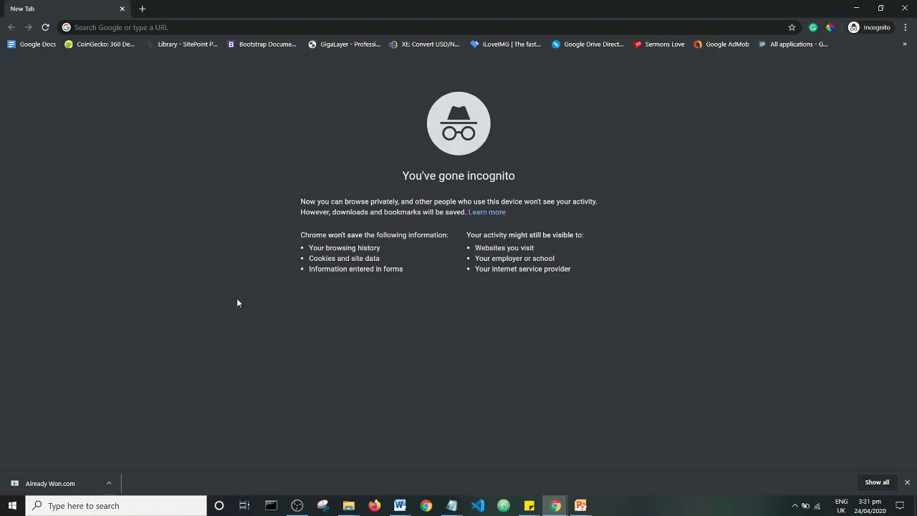
Confirm Already Won appears in the downloads list, then close the incognito window.
{"action": "key", "text": "ctrl+j"}
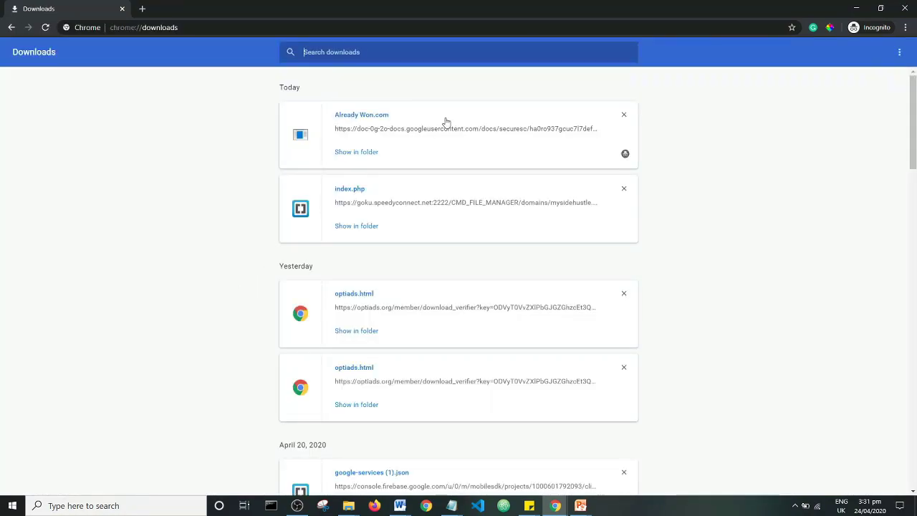
{"action": "left_click", "coordinate": [355, 152]}
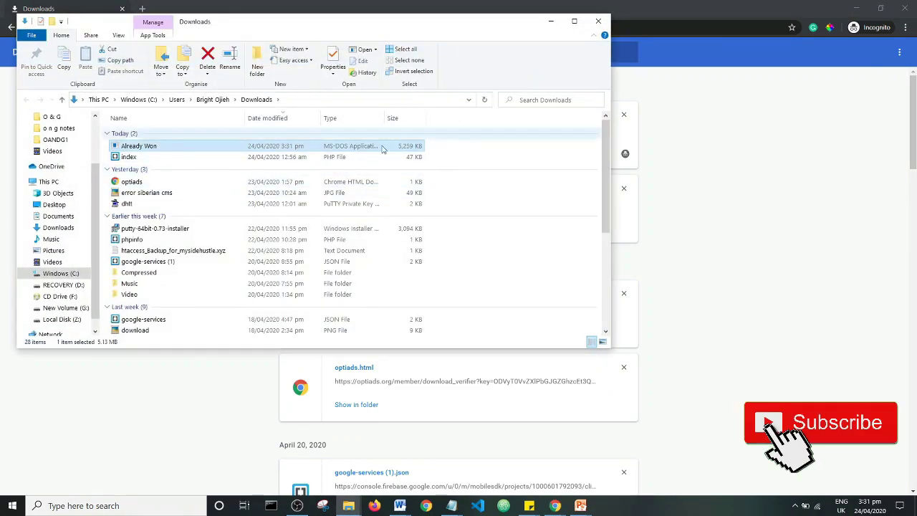
{"action": "left_click", "coordinate": [552, 23]}
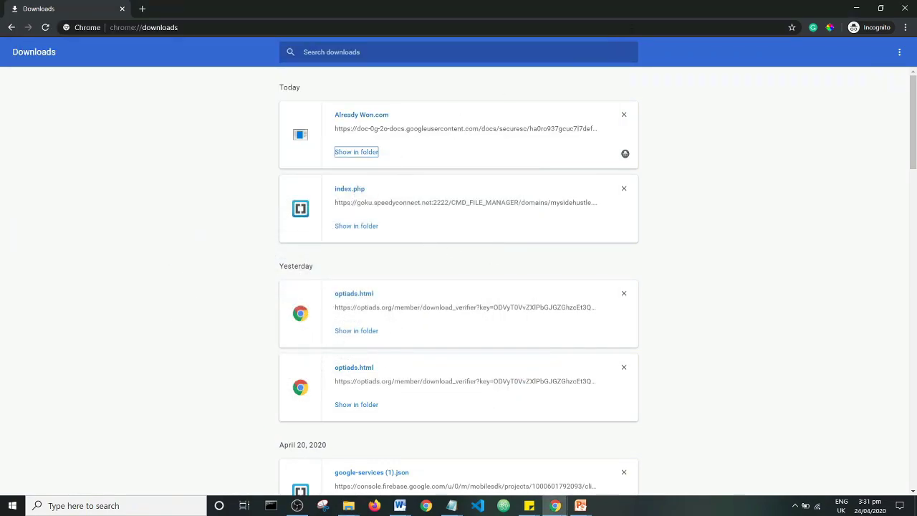
{"action": "left_click", "coordinate": [913, 7]}
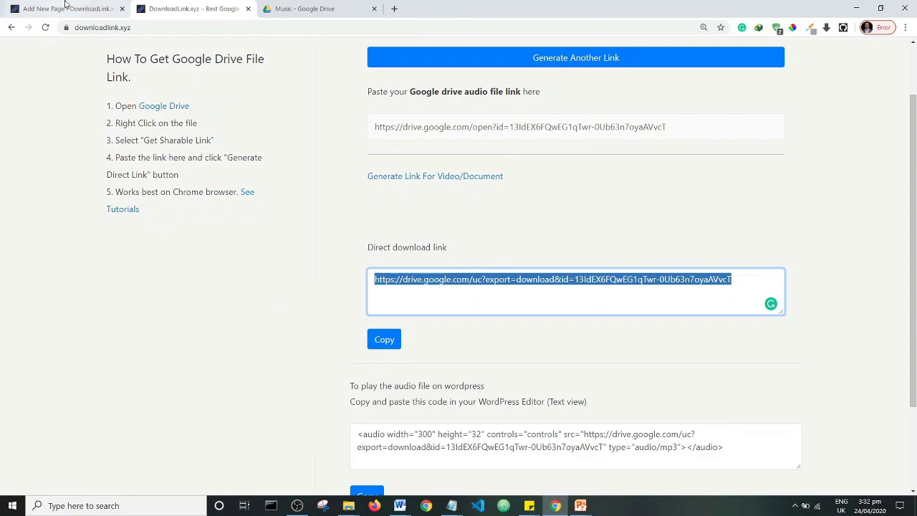
Copy the Already Won direct link again and go back to WordPress Add New Page.
{"action": "left_click", "coordinate": [383, 339]}
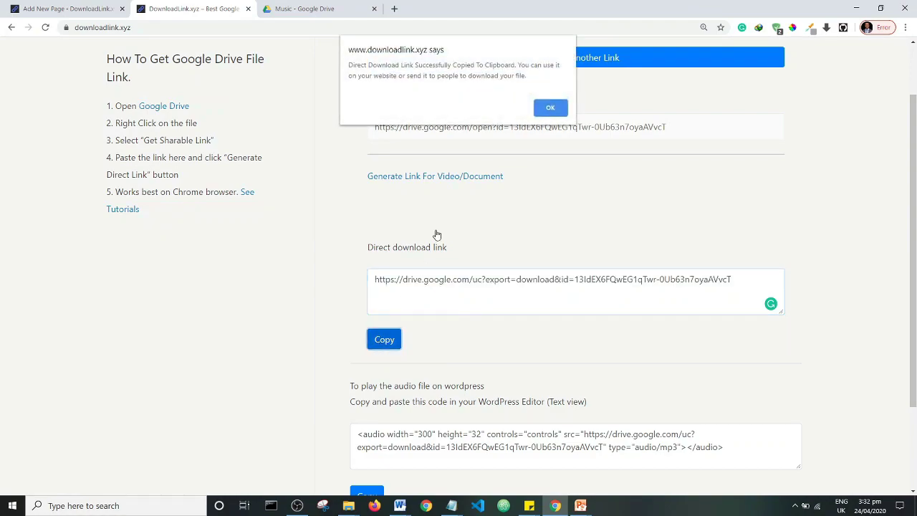
{"action": "left_click", "coordinate": [550, 102]}
{"action": "left_click", "coordinate": [68, 9]}
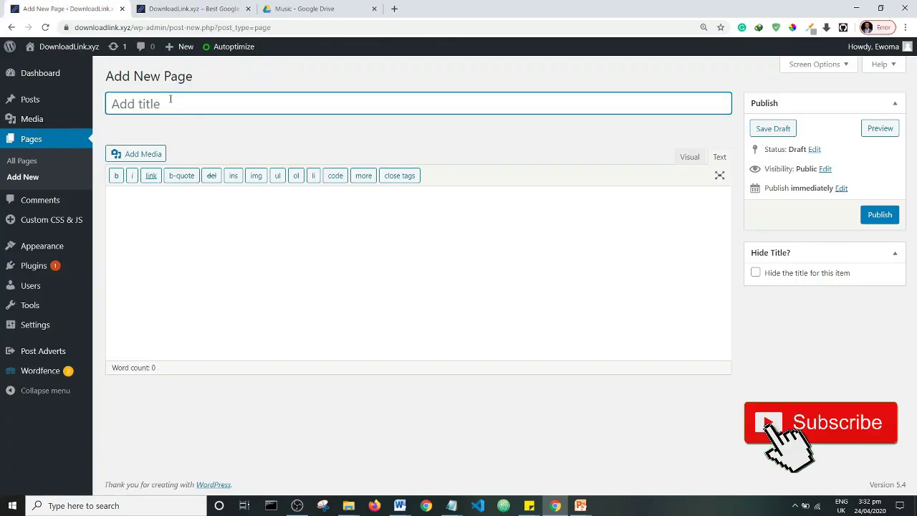
Title the page 'Test' and write 'Download Audio File' in the body.
{"action": "type", "text": "Test"}
{"action": "left_click", "coordinate": [170, 199]}
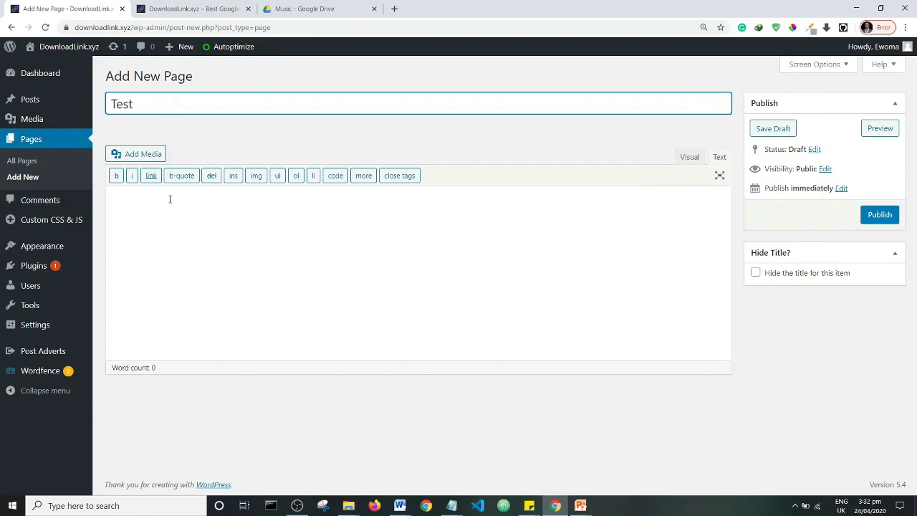
{"action": "type", "text": "Down"}
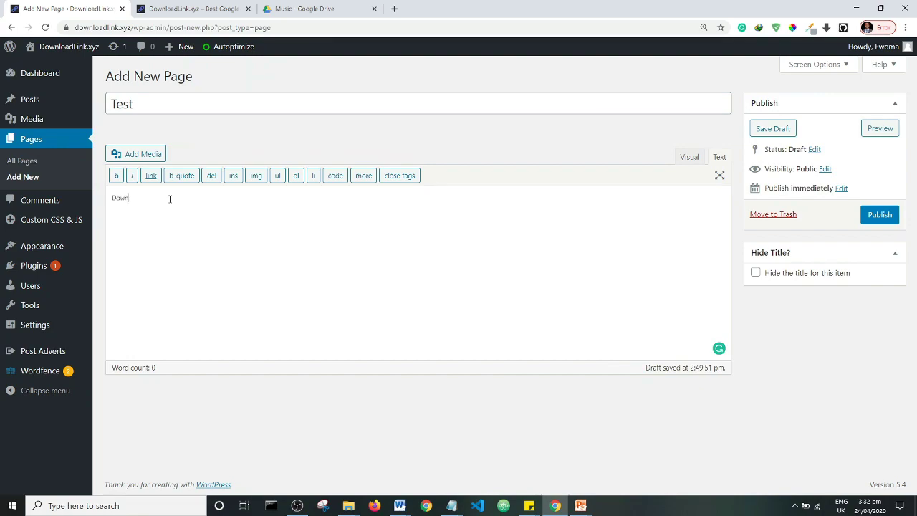
{"action": "type", "text": "load"}
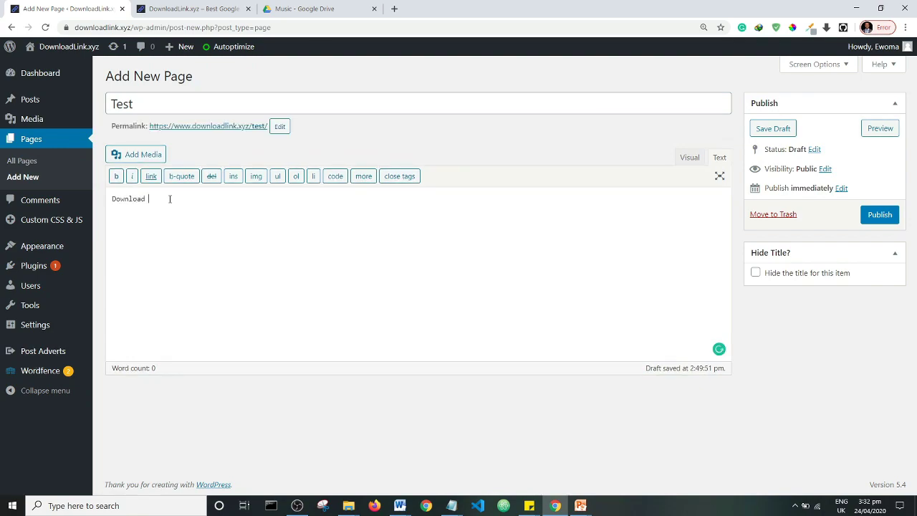
{"action": "type", "text": " Audio File"}
In Visual view, link 'Download Audio File' to the Google Drive direct download URL.
{"action": "key", "text": "ctrl+a"}
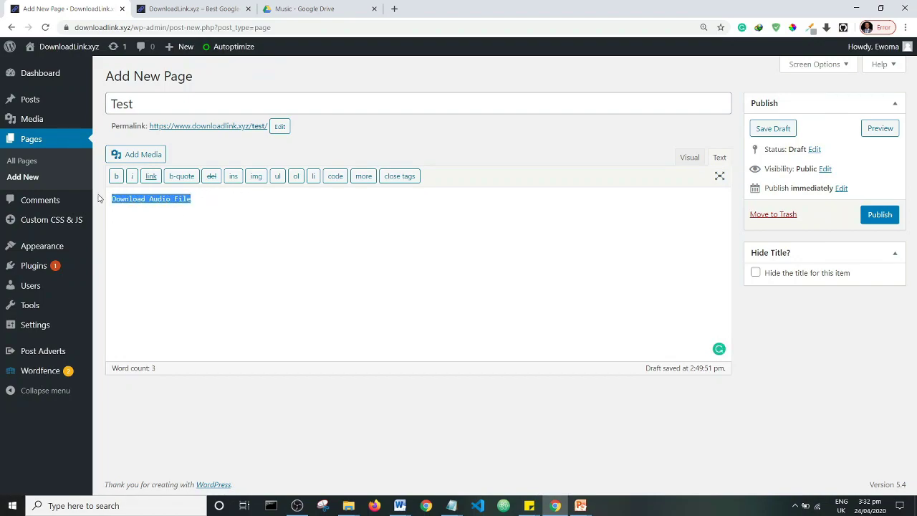
{"action": "left_click", "coordinate": [689, 157]}
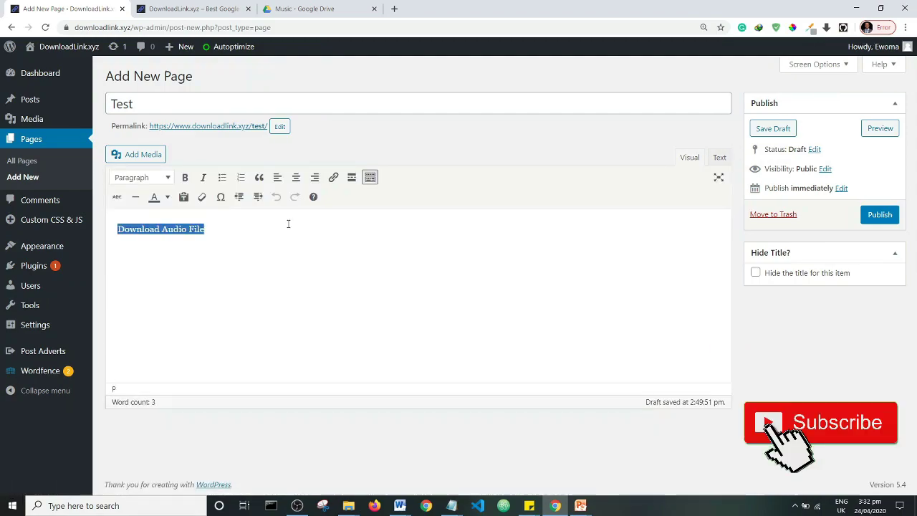
{"action": "left_click", "coordinate": [215, 229]}
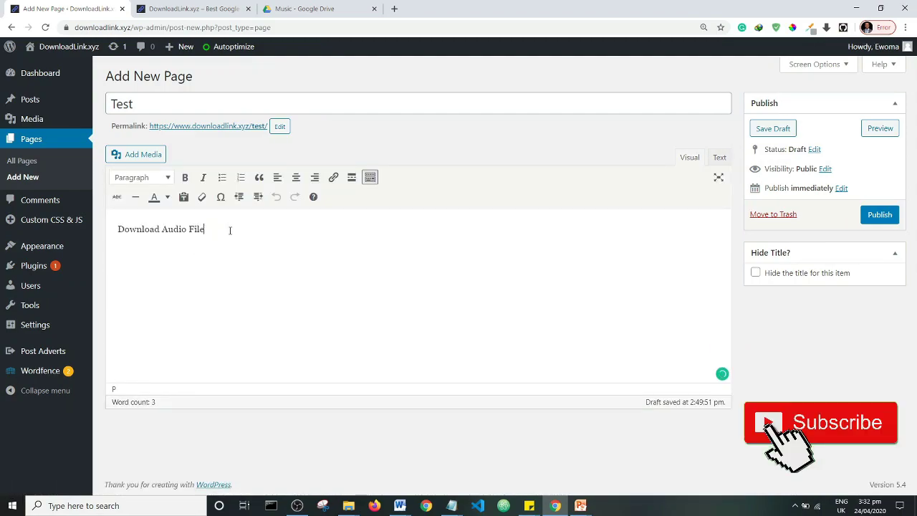
{"action": "key", "text": "ctrl+a"}
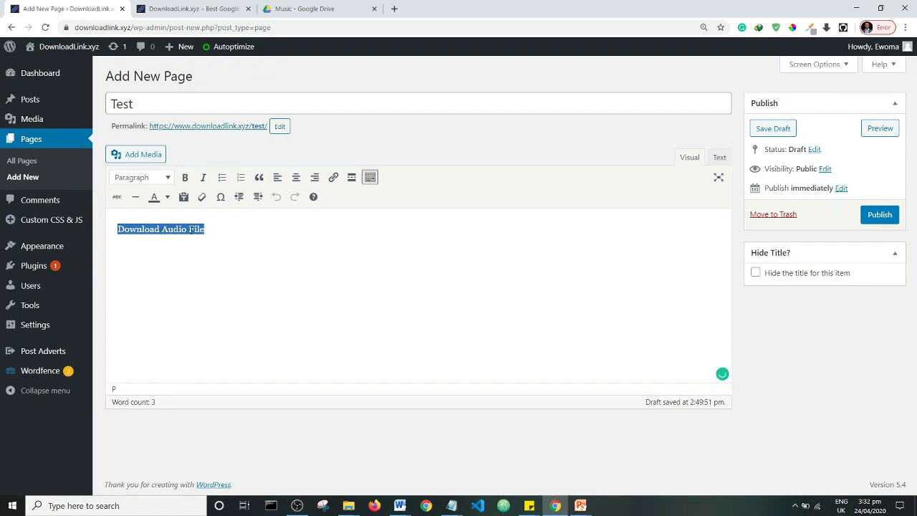
{"action": "left_click", "coordinate": [333, 177]}
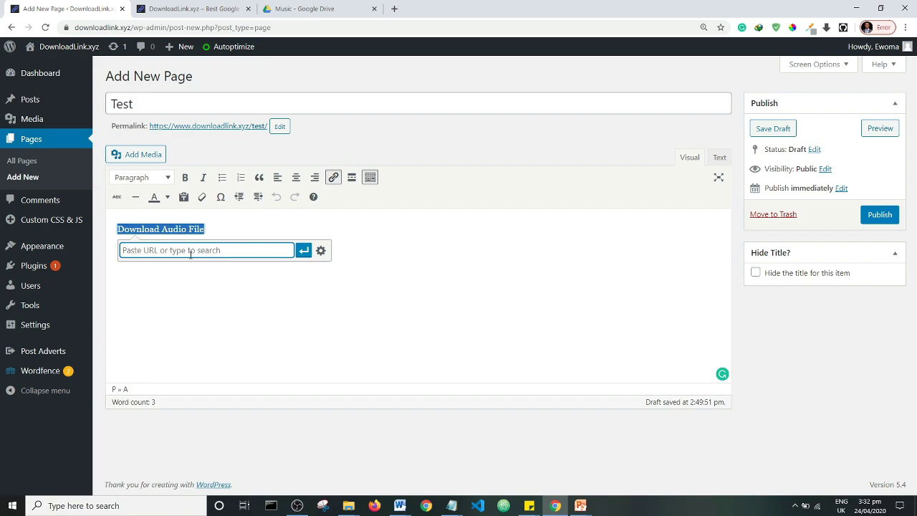
{"action": "key", "text": "ctrl+v"}
{"action": "left_click", "coordinate": [303, 250]}
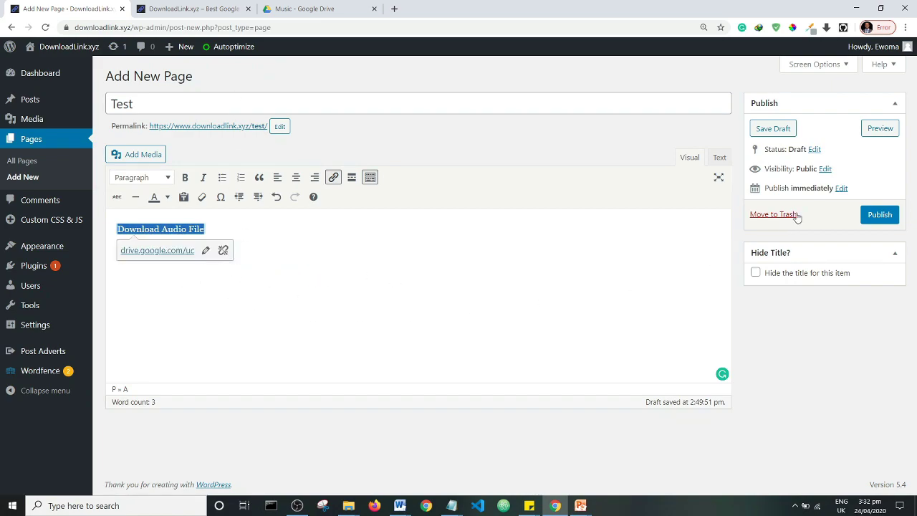
Preview the Test page, confirm Download Audio File downloads Already Won, then return to the generator.
{"action": "left_click", "coordinate": [880, 128]}
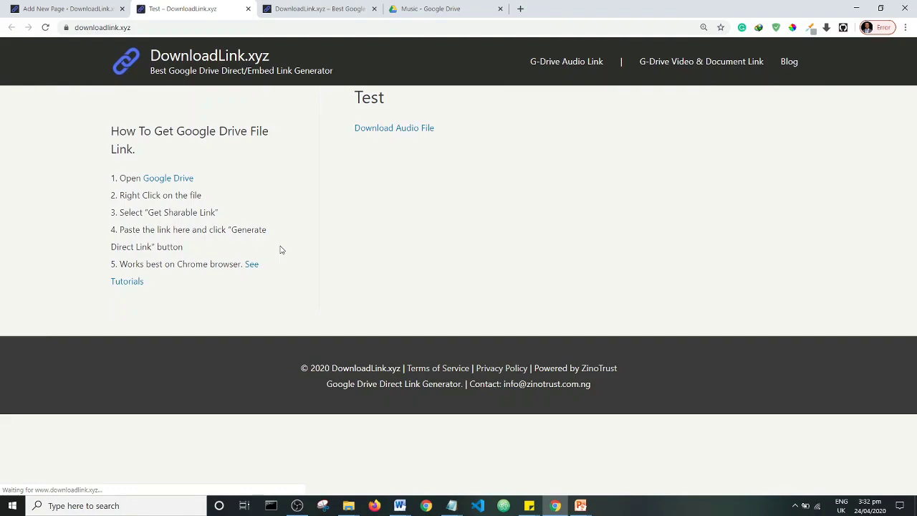
{"action": "left_click", "coordinate": [393, 129]}
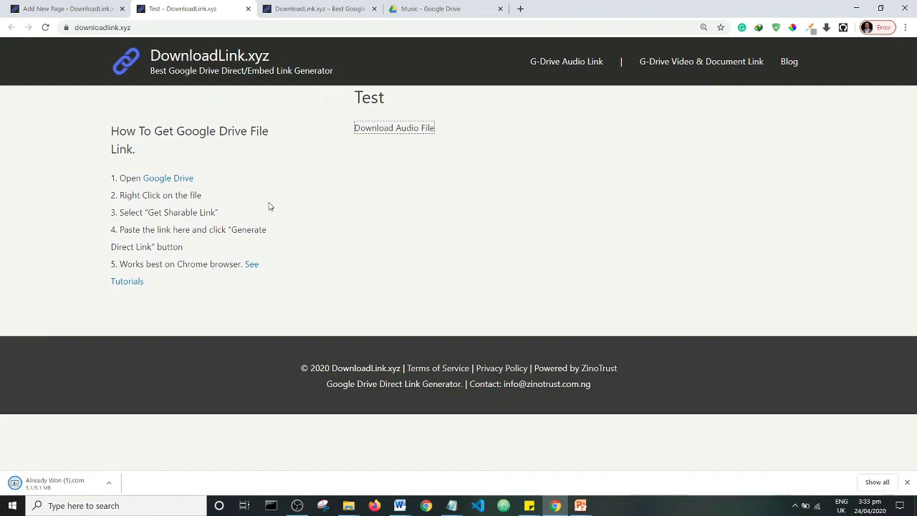
{"action": "left_click", "coordinate": [335, 7]}
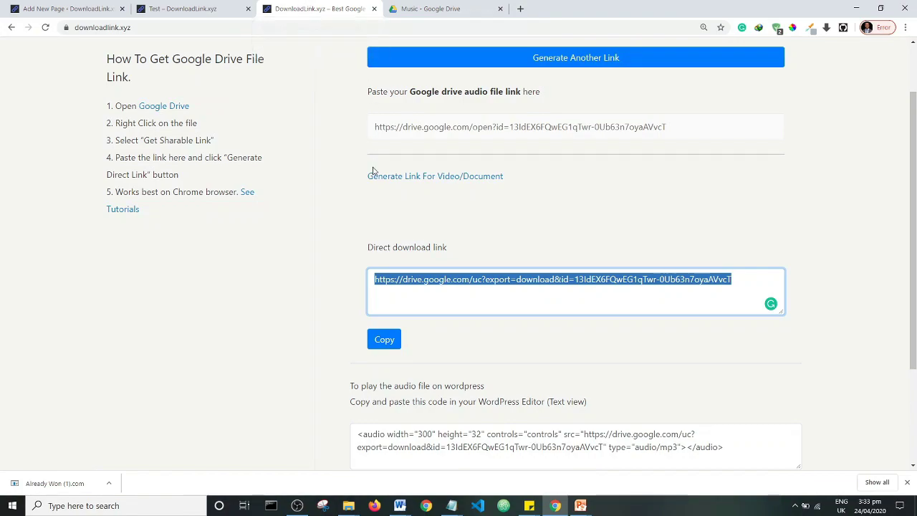
Copy the 'To play the audio file on wordpress' code, then return to the editor.
{"action": "left_click_drag", "start_coordinate": [916, 174], "coordinate": [914, 252]}
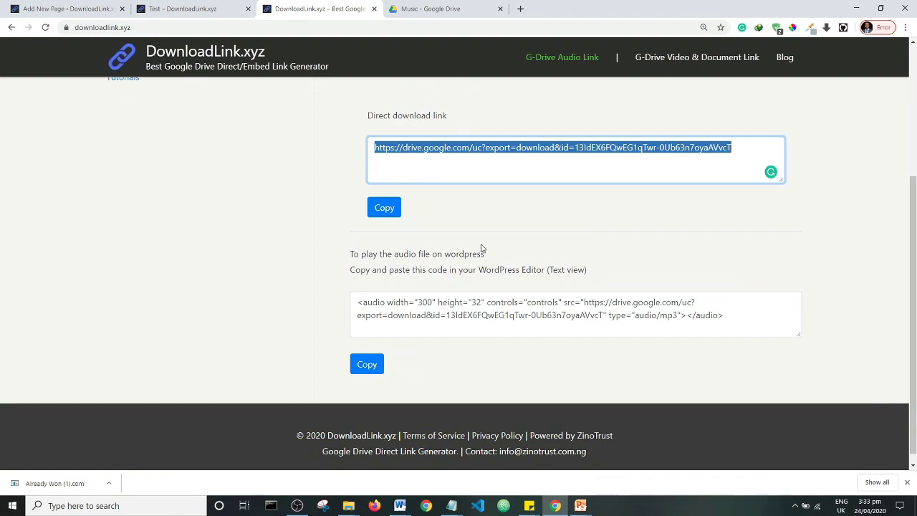
{"action": "scroll", "coordinate": [483, 248], "scroll_direction": "up", "scroll_amount": 3}
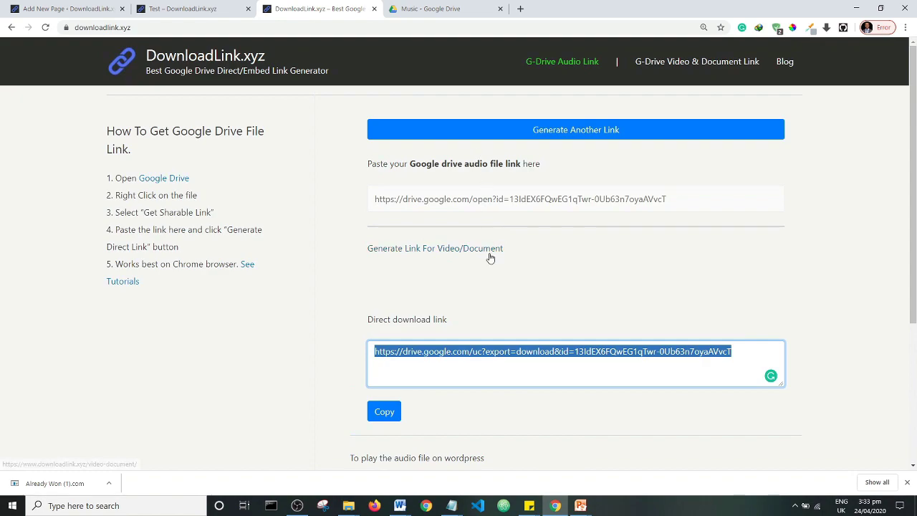
{"action": "scroll", "coordinate": [489, 248], "scroll_direction": "down", "scroll_amount": 3}
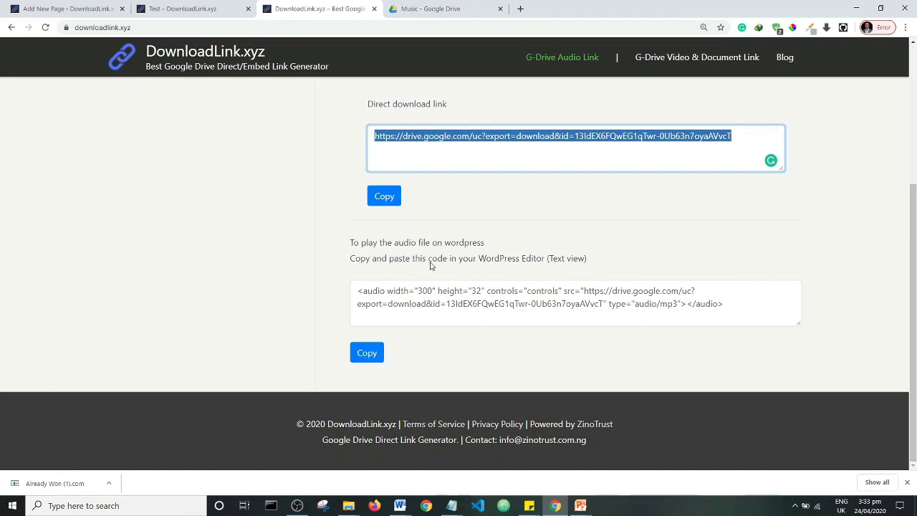
{"action": "left_click", "coordinate": [373, 354]}
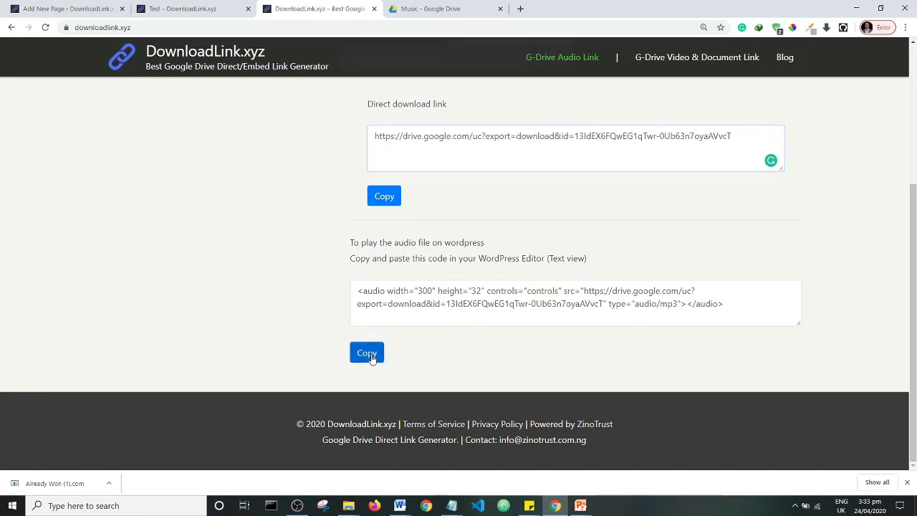
{"action": "left_click", "coordinate": [552, 87]}
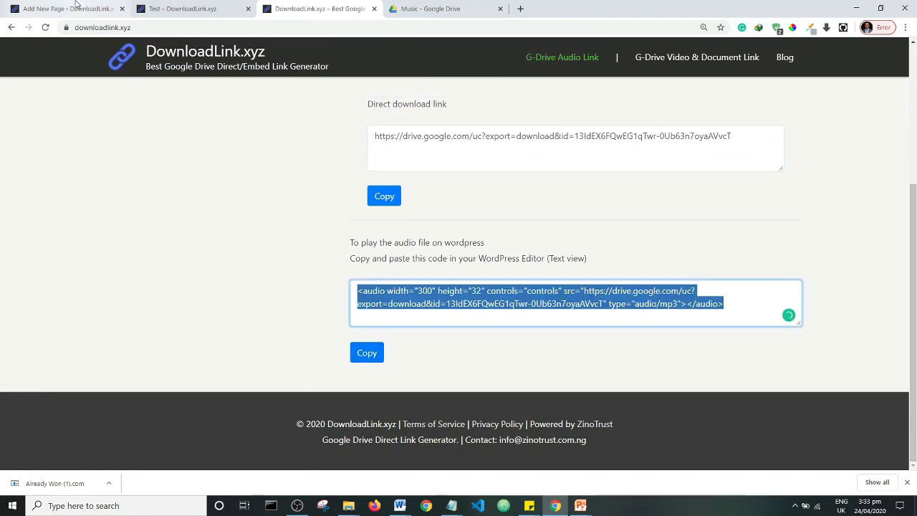
{"action": "left_click", "coordinate": [91, 5]}
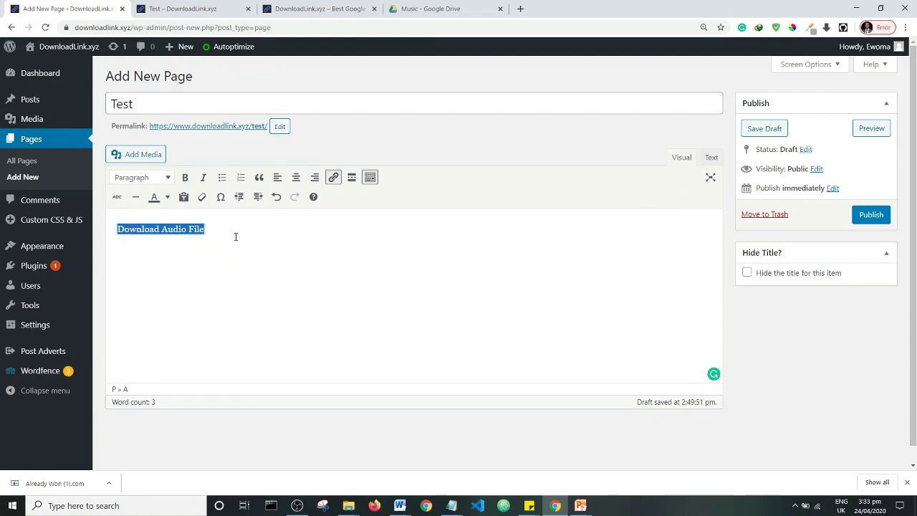
Paste the <audio> player code below the link in Text view, then preview the page.
{"action": "left_click", "coordinate": [235, 227]}
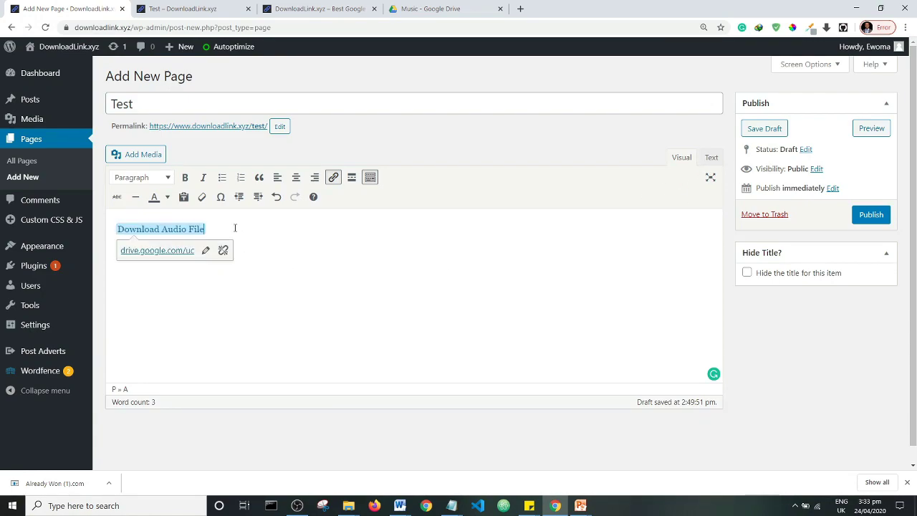
{"action": "left_click", "coordinate": [710, 158]}
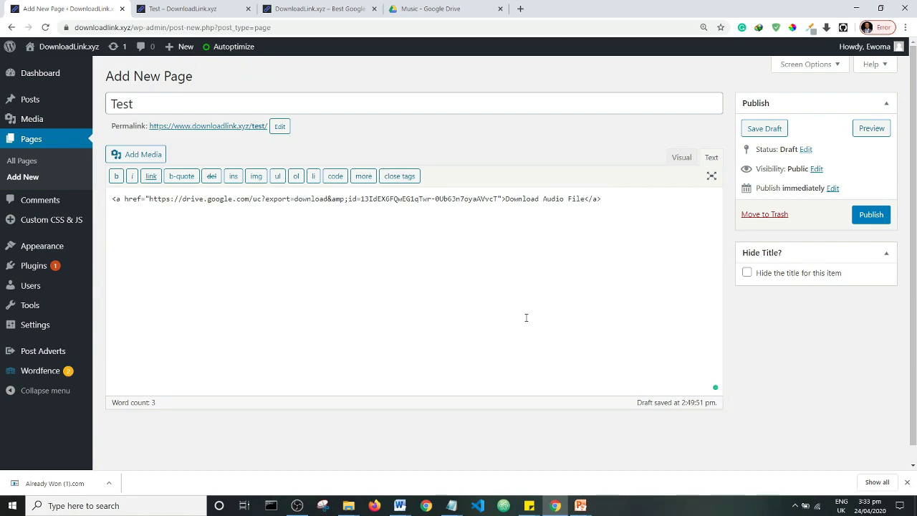
{"action": "key", "text": "ctrl+v"}
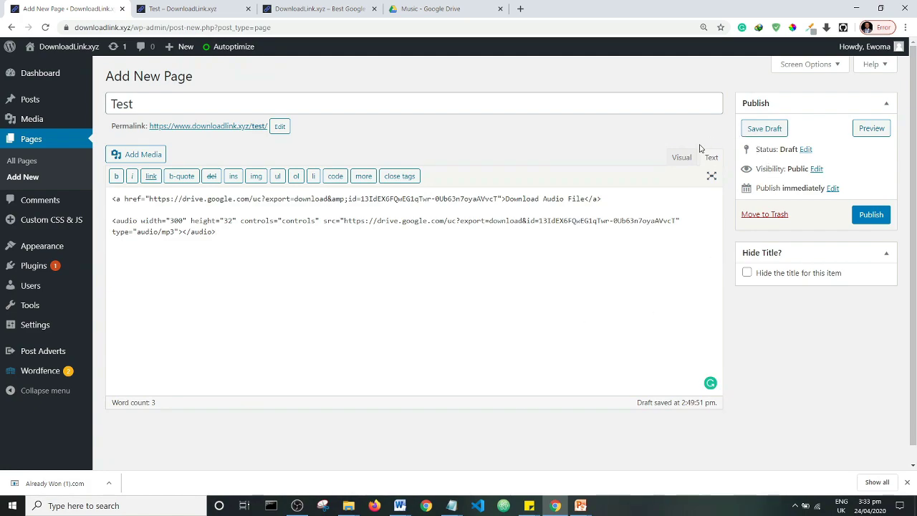
{"action": "left_click", "coordinate": [679, 157]}
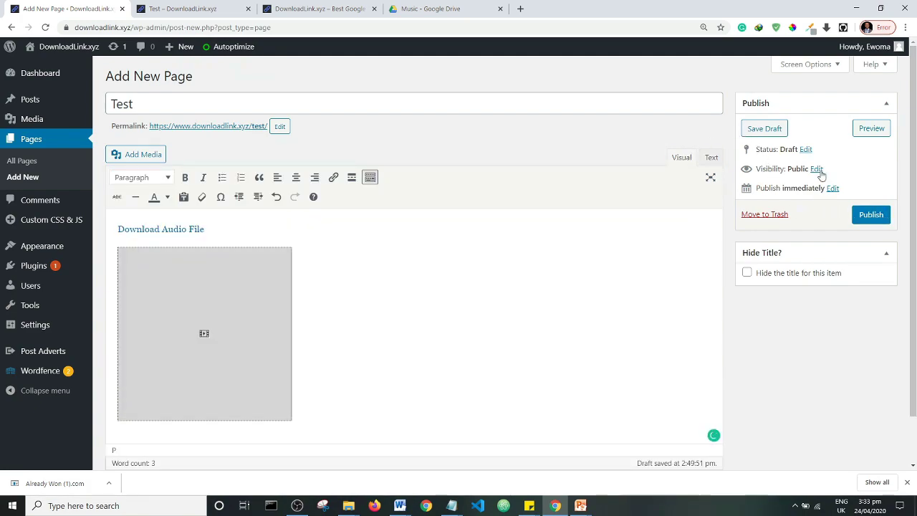
{"action": "left_click", "coordinate": [868, 136]}
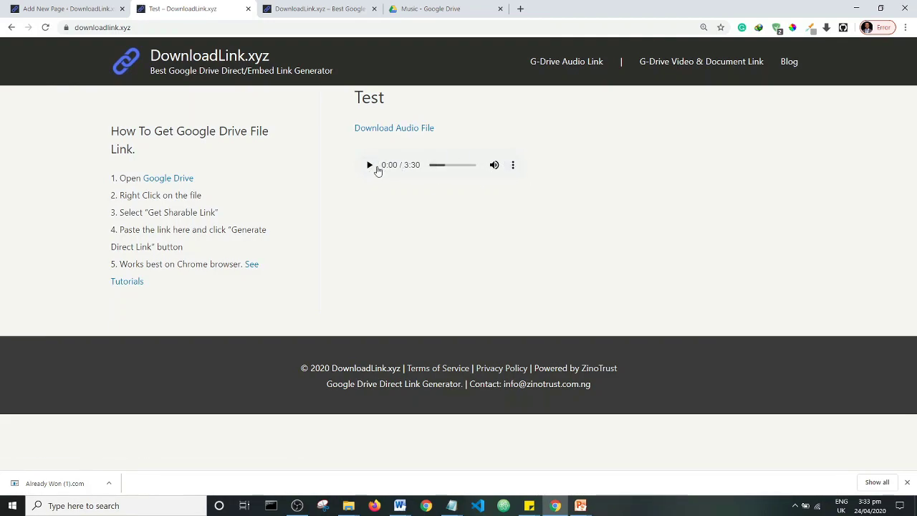
Play the preview's audio player for about eight seconds (to 0:08), then pause it.
{"action": "left_click", "coordinate": [369, 166]}
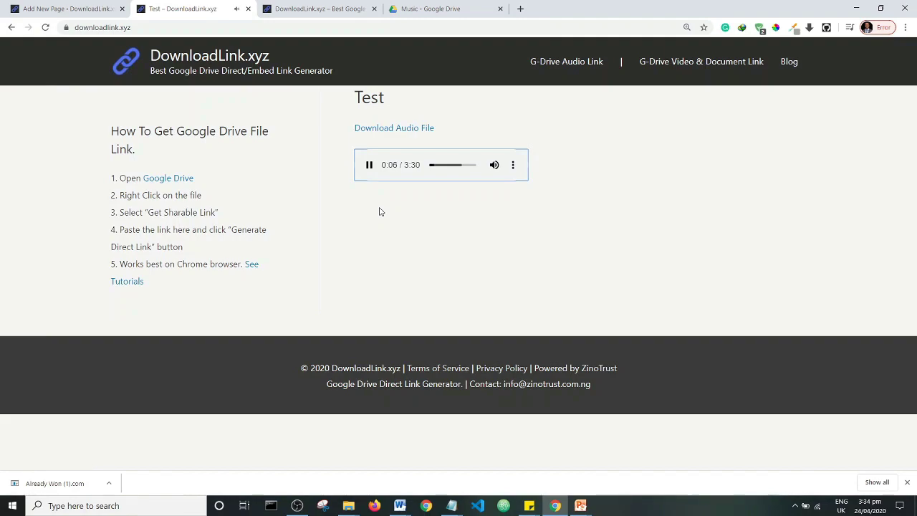
{"action": "left_click", "coordinate": [368, 166]}
Return to the Music - Google Drive tab and go up to the top-level My Drive listing.
{"action": "left_click", "coordinate": [435, 8]}
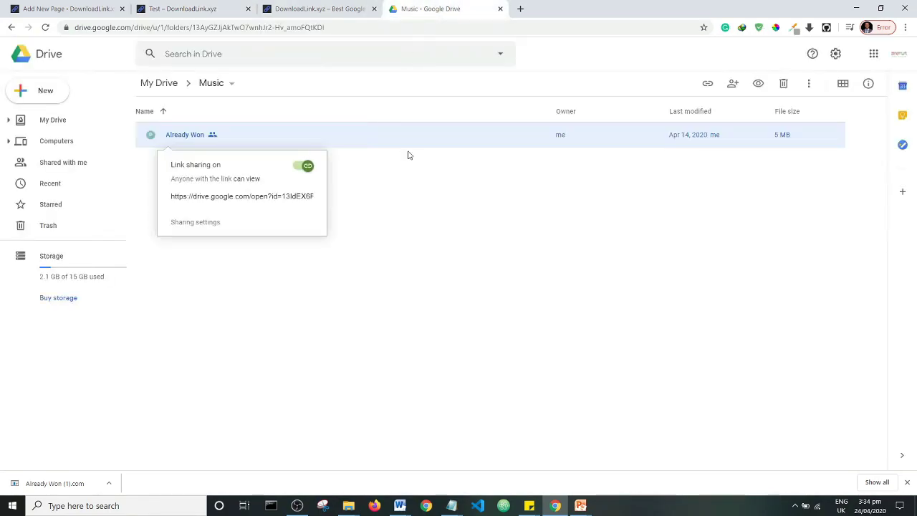
{"action": "left_click", "coordinate": [57, 8]}
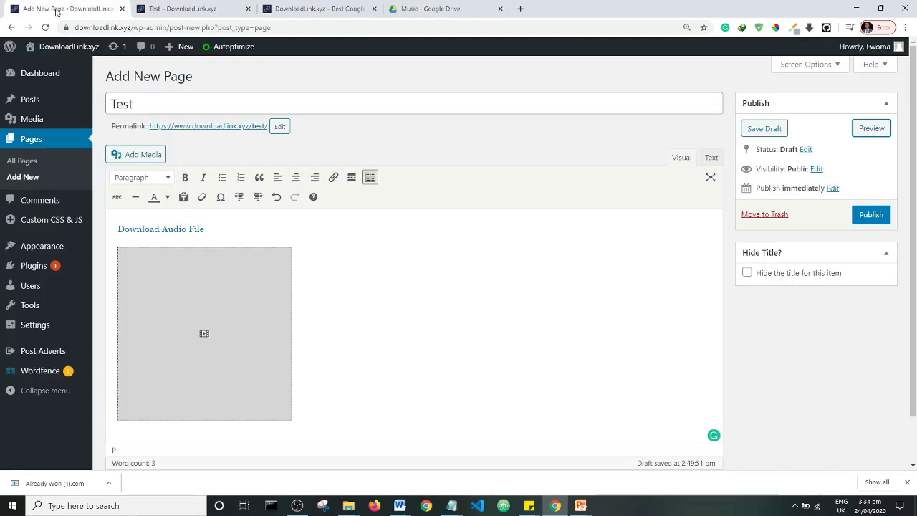
{"action": "left_click", "coordinate": [334, 7]}
{"action": "scroll", "coordinate": [382, 145], "scroll_direction": "up", "scroll_amount": 3}
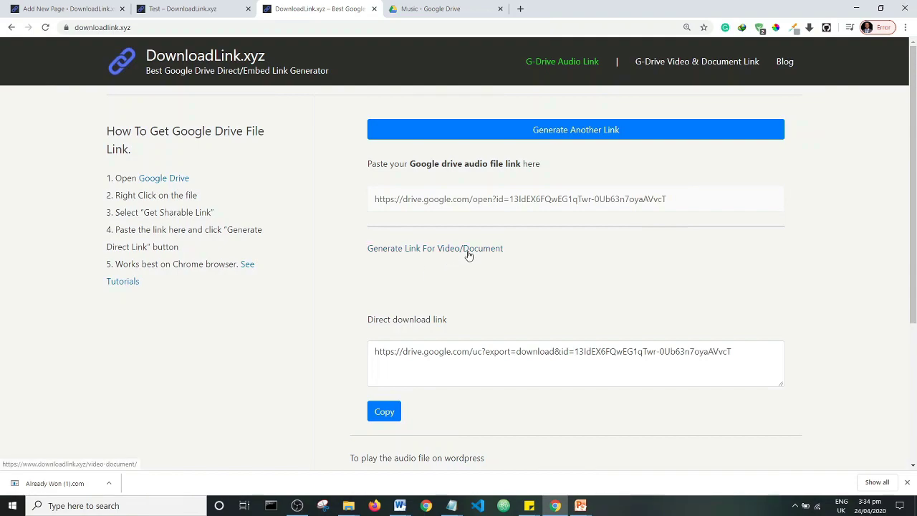
{"action": "left_click", "coordinate": [421, 8]}
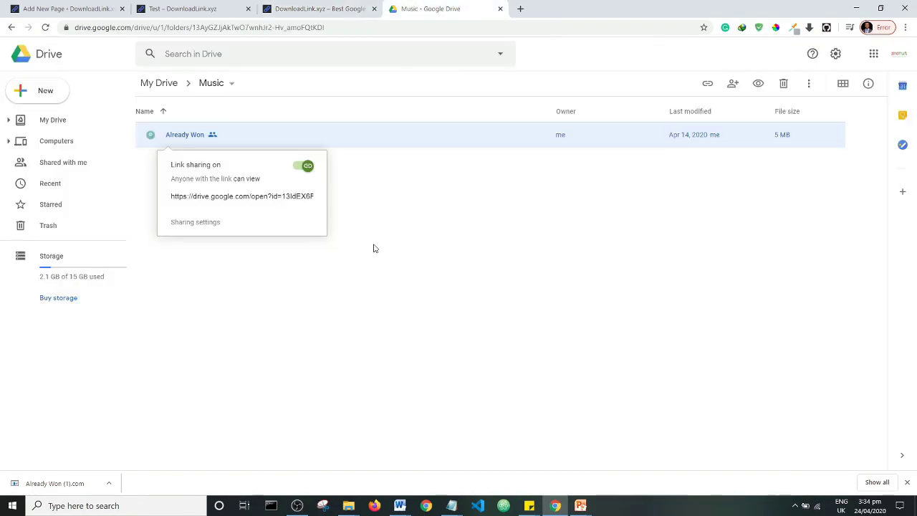
{"action": "left_click", "coordinate": [156, 84]}
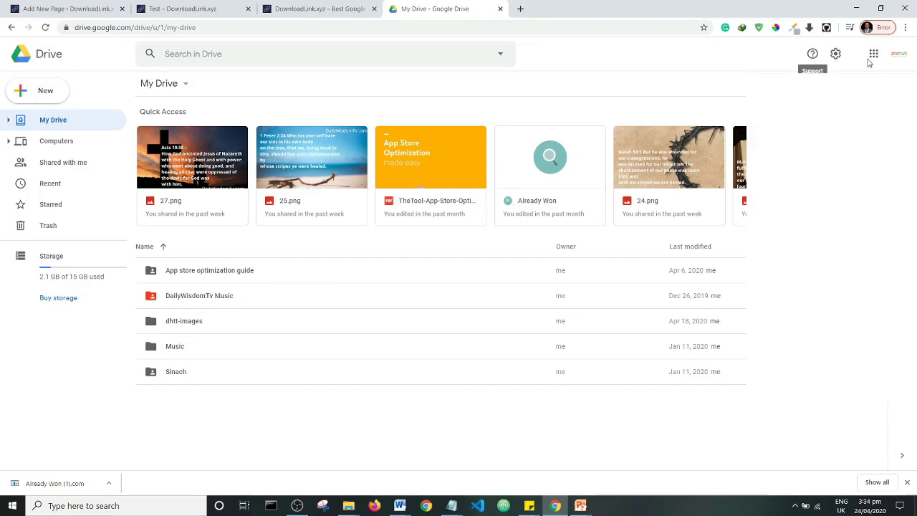
Switch Google Drive to the other signed-in account's Drive.
{"action": "left_click", "coordinate": [901, 55]}
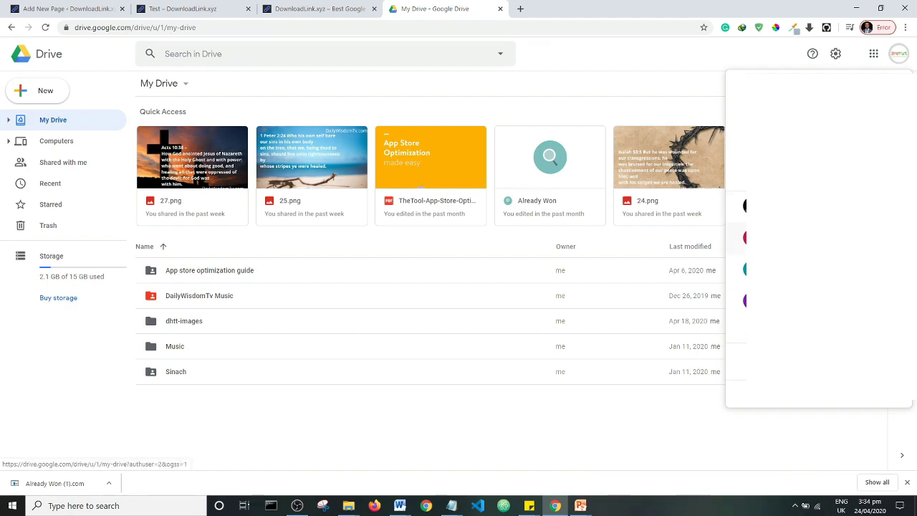
{"action": "left_click", "coordinate": [806, 241]}
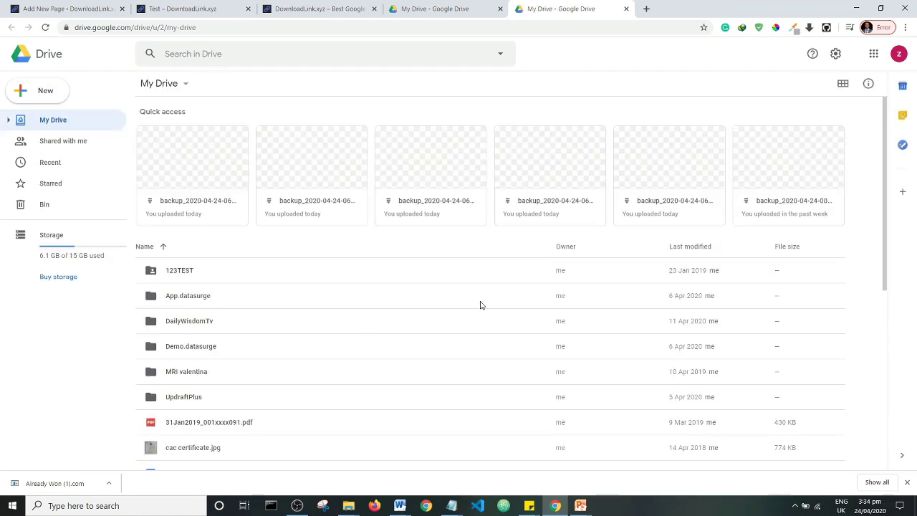
{"action": "left_click_drag", "start_coordinate": [881, 170], "coordinate": [886, 265]}
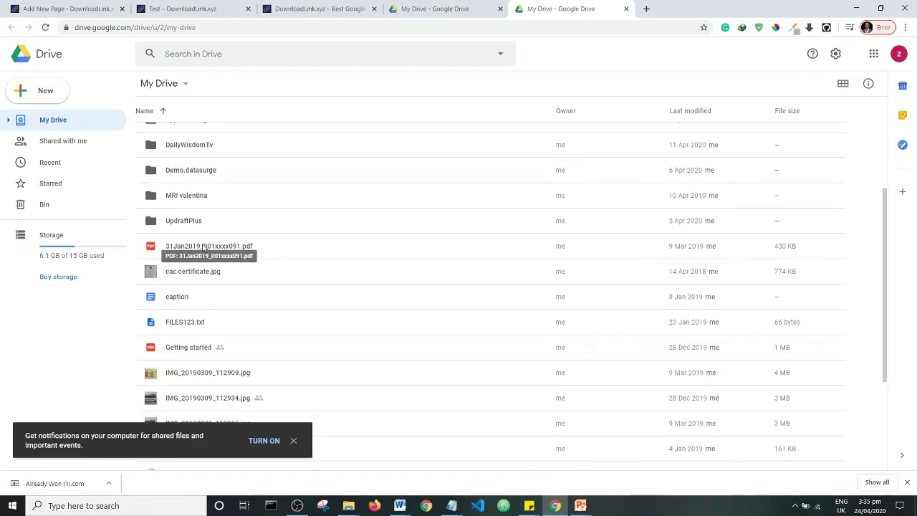
Copy the shareable link of the Getting started PDF and go back to DownloadLink.xyz.
{"action": "right_click", "coordinate": [191, 351]}
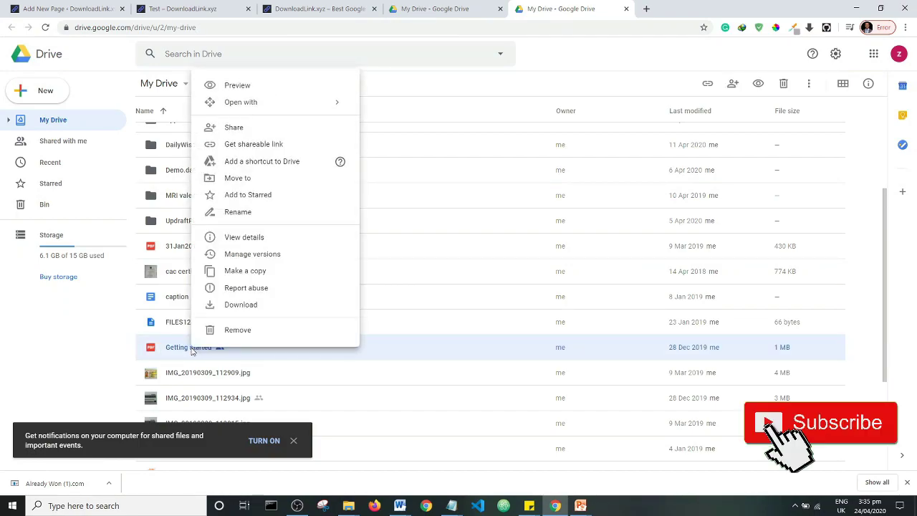
{"action": "left_click", "coordinate": [262, 144]}
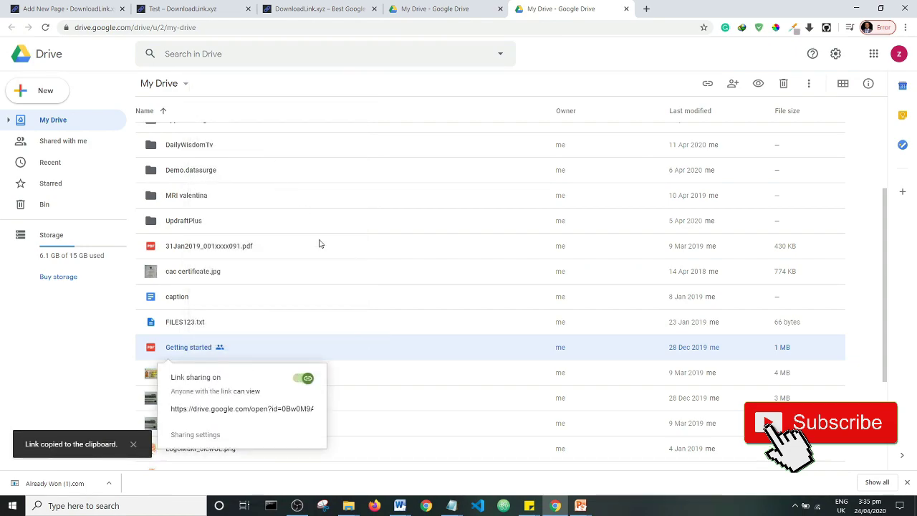
{"action": "left_click", "coordinate": [325, 9]}
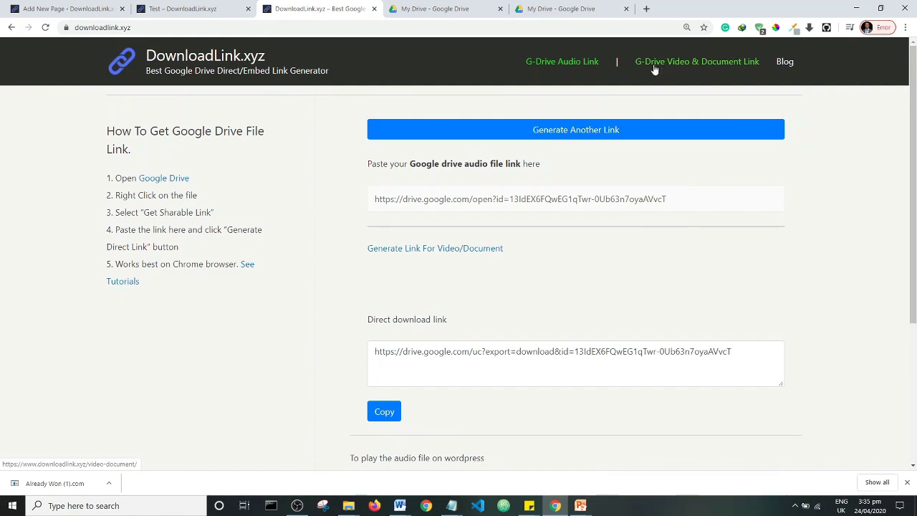
Paste the Drive PDF link into G-Drive Video & Document Link and generate its direct link.
{"action": "left_click", "coordinate": [707, 65]}
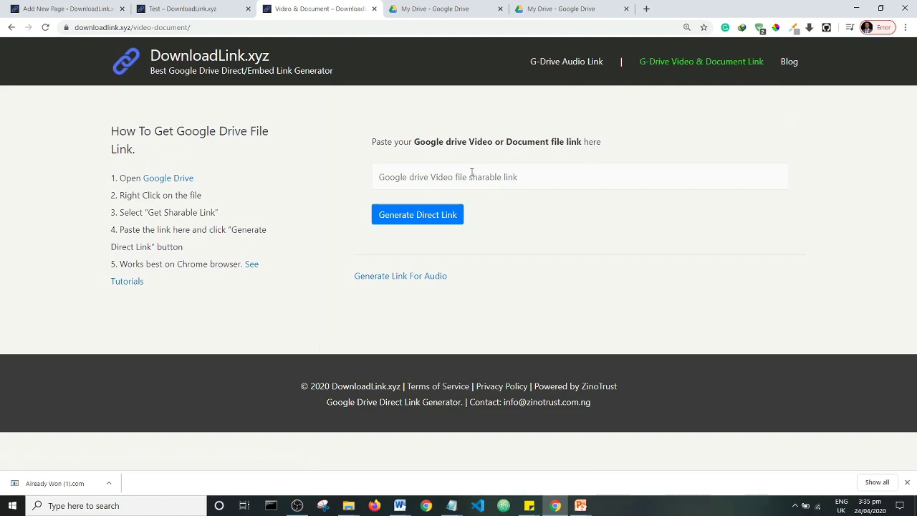
{"action": "left_click", "coordinate": [471, 174]}
{"action": "right_click", "coordinate": [471, 174]}
{"action": "left_click", "coordinate": [497, 254]}
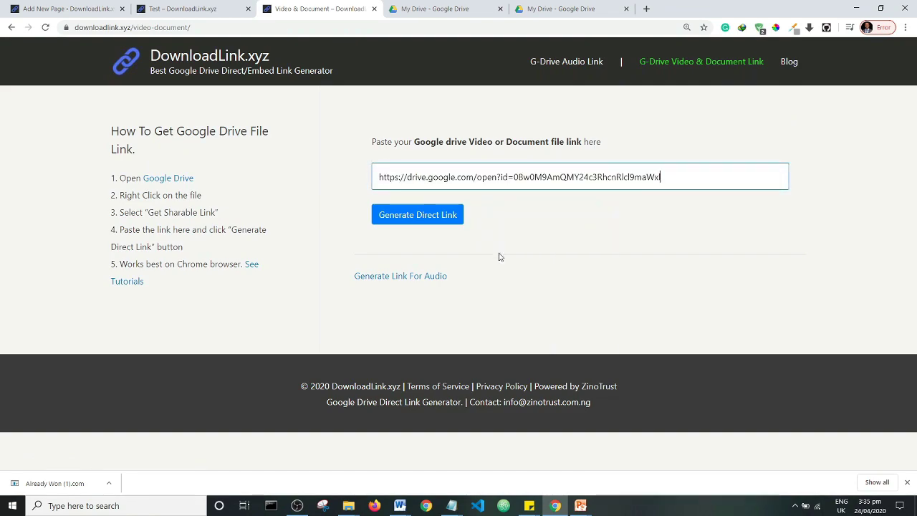
{"action": "left_click", "coordinate": [428, 217]}
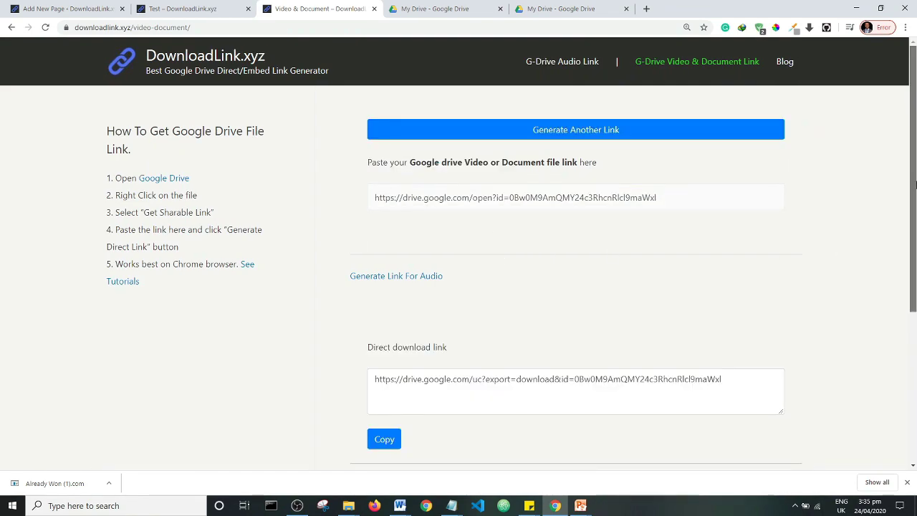
Copy the generated iframe embed code and return to the WordPress editor.
{"action": "left_click_drag", "start_coordinate": [912, 202], "coordinate": [911, 351]}
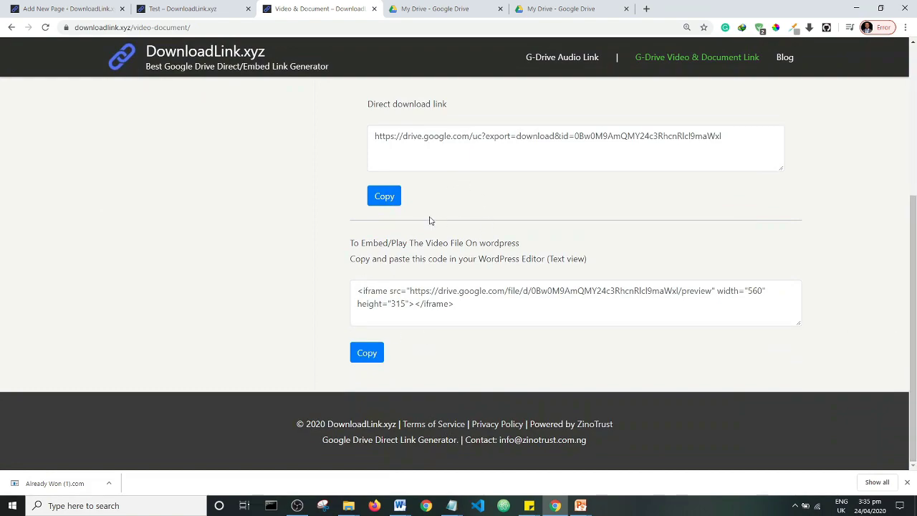
{"action": "left_click", "coordinate": [366, 354]}
{"action": "left_click", "coordinate": [549, 98]}
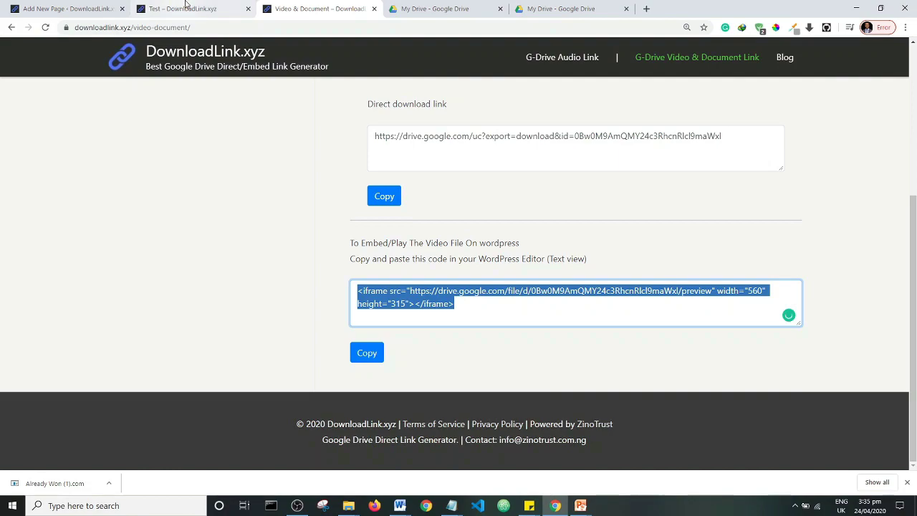
{"action": "left_click", "coordinate": [68, 8]}
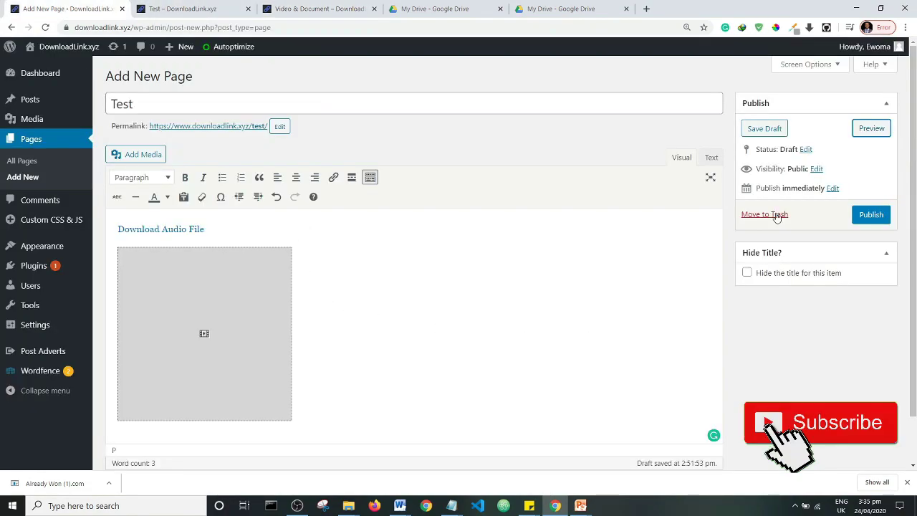
In the Text view, paste the iframe code on a new line after the audio tag, then preview.
{"action": "left_click", "coordinate": [711, 157]}
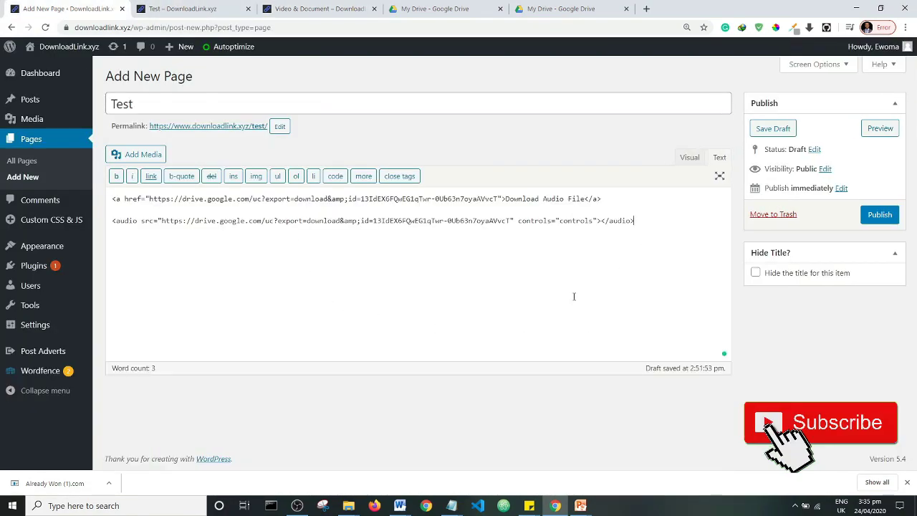
{"action": "left_click", "coordinate": [675, 223]}
{"action": "key", "text": "Return"}
{"action": "key", "text": "ctrl+v"}
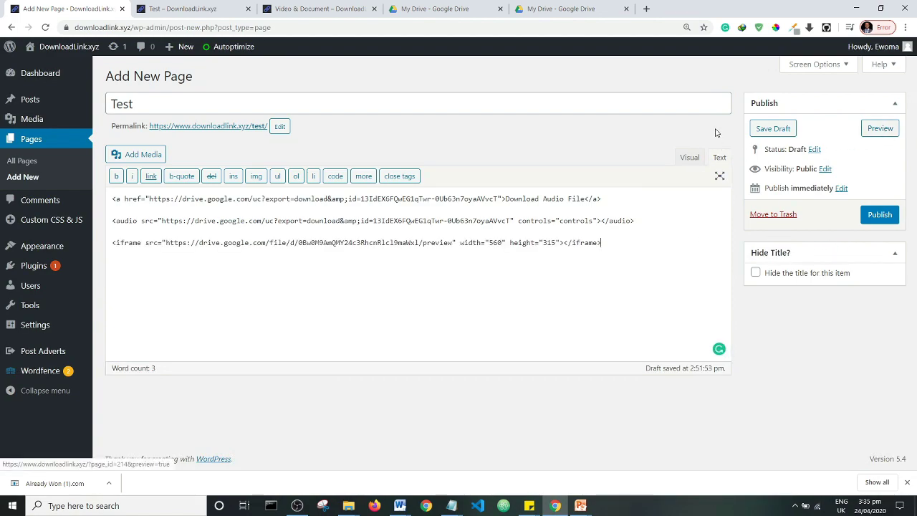
{"action": "left_click", "coordinate": [690, 157]}
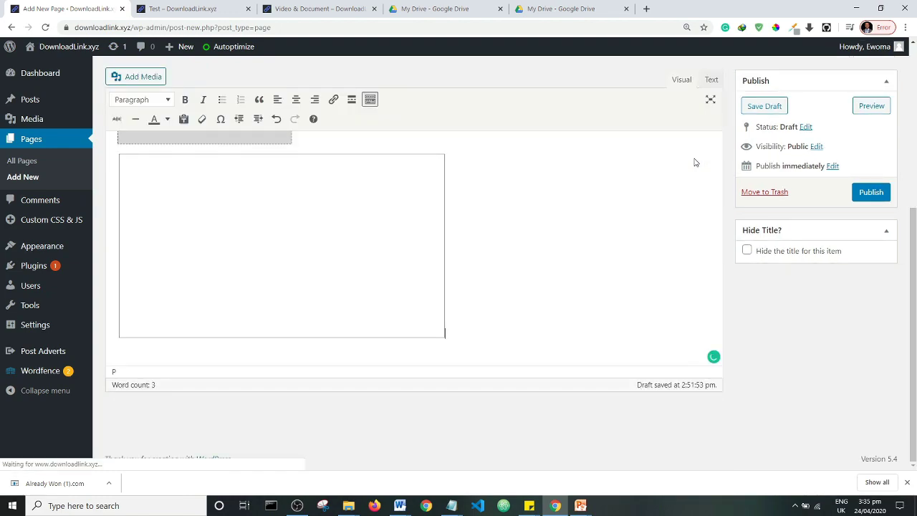
{"action": "left_click", "coordinate": [872, 108]}
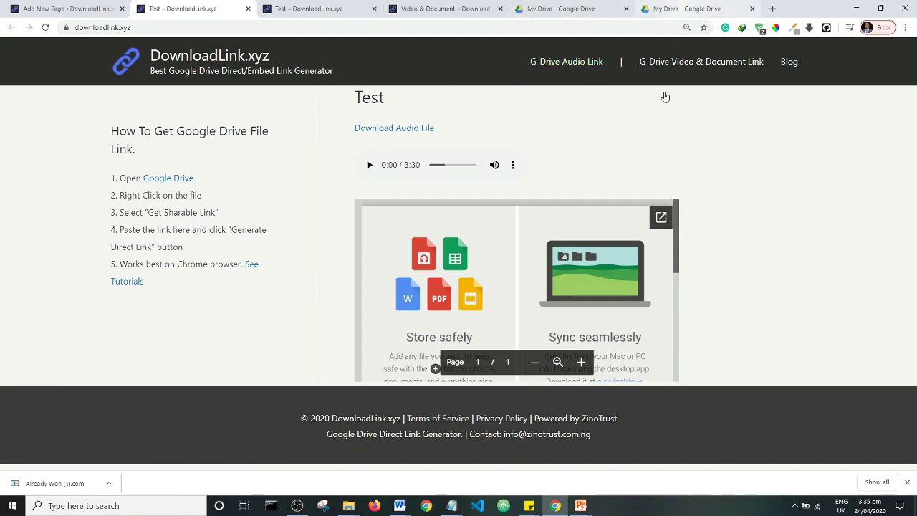
Scroll the Test page preview to check the embedded Getting started PDF below the audio player.
{"action": "scroll", "coordinate": [556, 282], "scroll_direction": "down", "scroll_amount": 4}
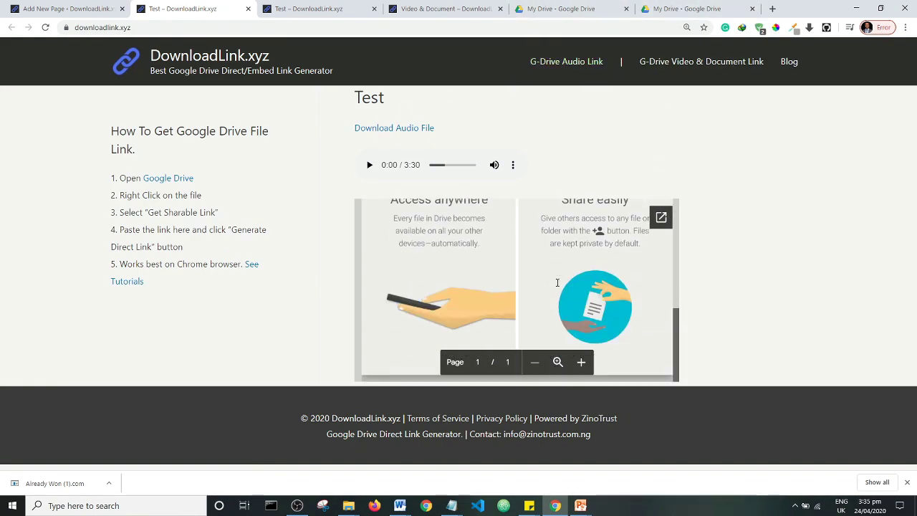
{"action": "scroll", "coordinate": [556, 282], "scroll_direction": "up", "scroll_amount": 4}
{"action": "scroll", "coordinate": [560, 265], "scroll_direction": "down", "scroll_amount": 4}
{"action": "scroll", "coordinate": [559, 265], "scroll_direction": "up", "scroll_amount": 4}
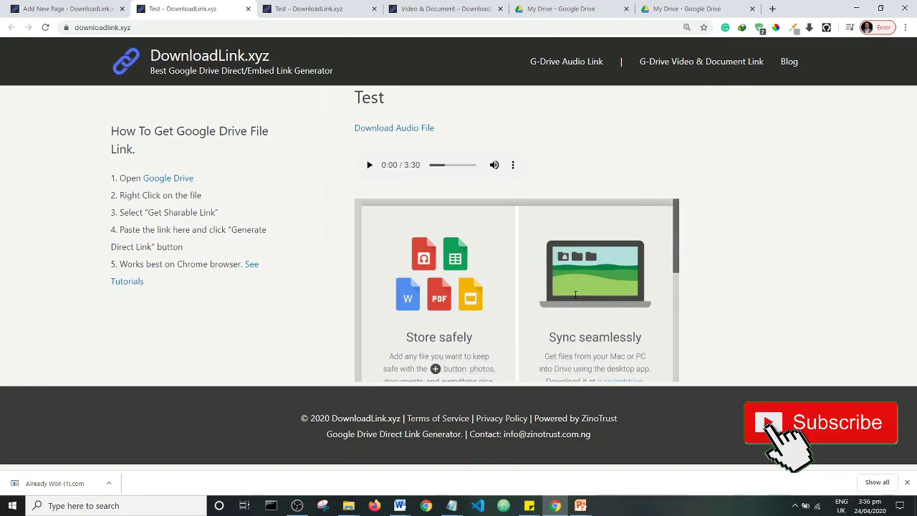
{"action": "scroll", "coordinate": [543, 269], "scroll_direction": "down", "scroll_amount": 3}
{"action": "scroll", "coordinate": [543, 273], "scroll_direction": "up", "scroll_amount": 3}
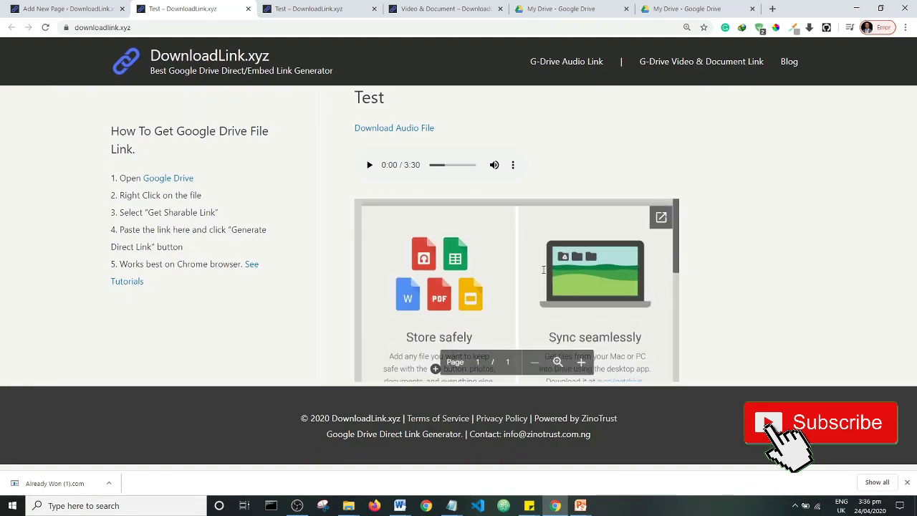